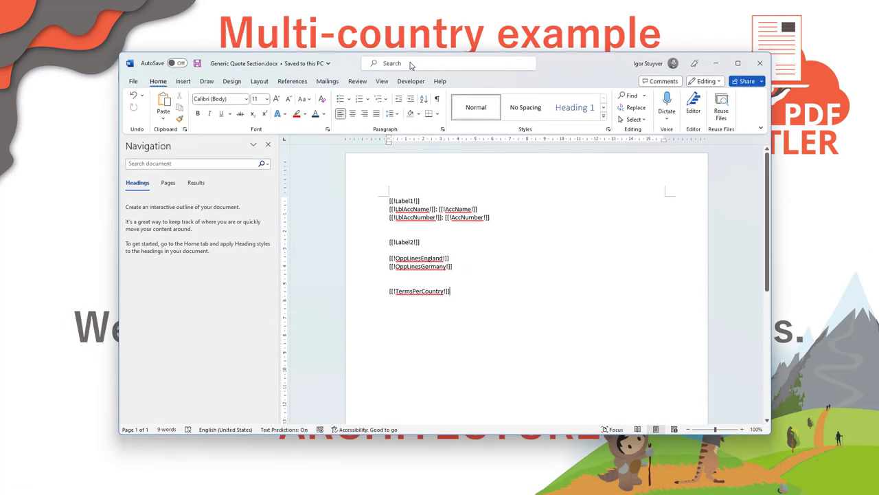
double_click(561, 68)
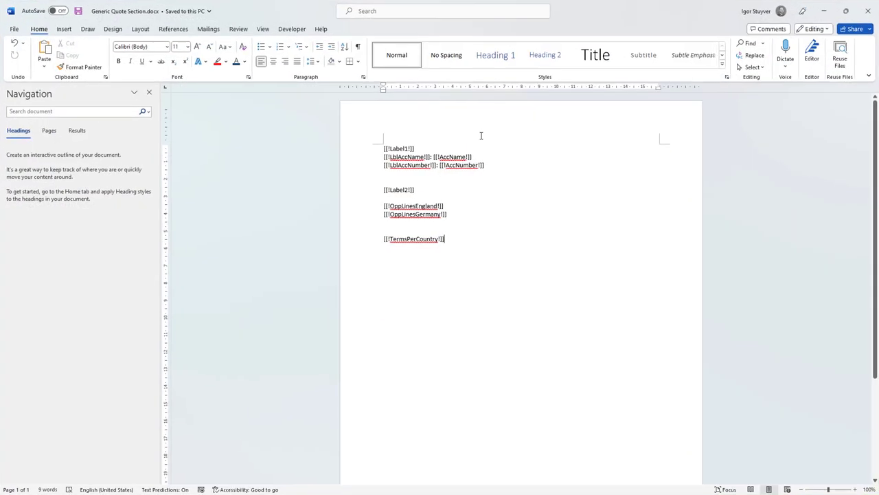
click(369, 152)
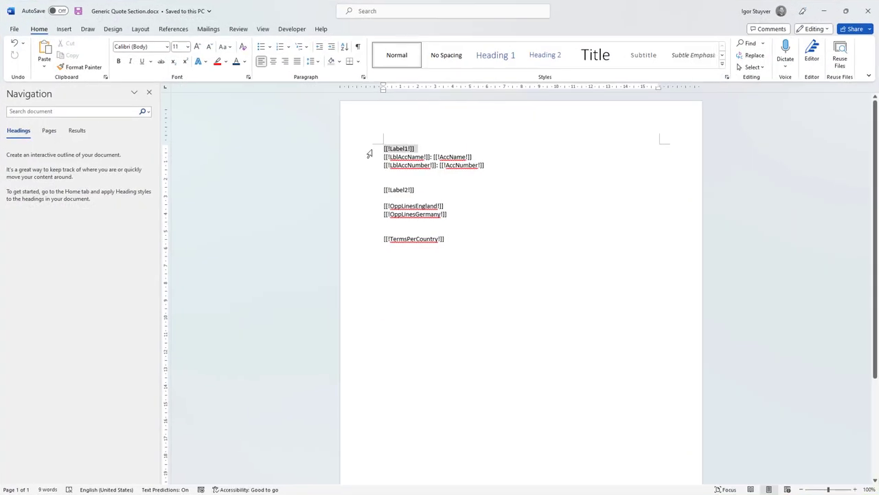
click(367, 190)
click(444, 193)
drag(384, 158, 433, 157)
click(373, 210)
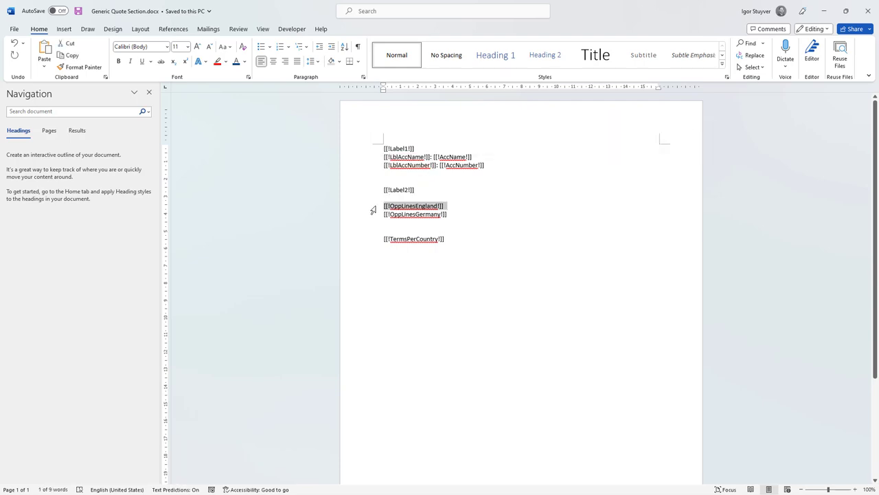
click(370, 218)
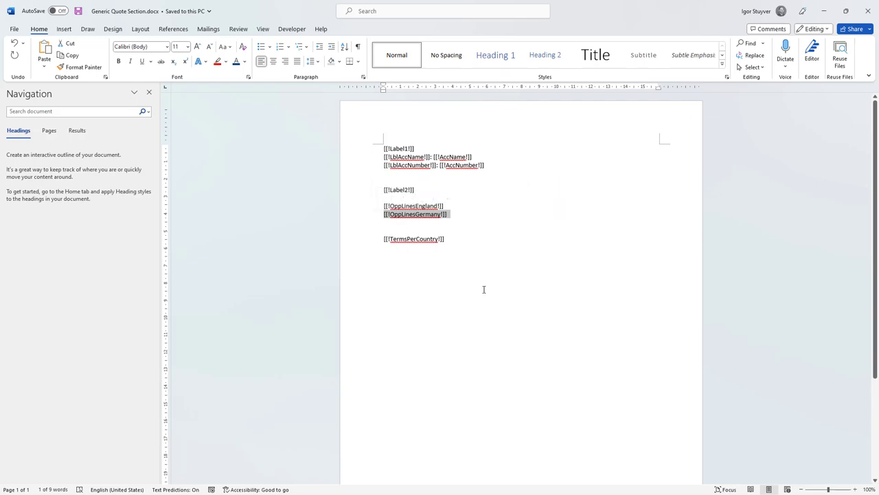
shift+click(366, 208)
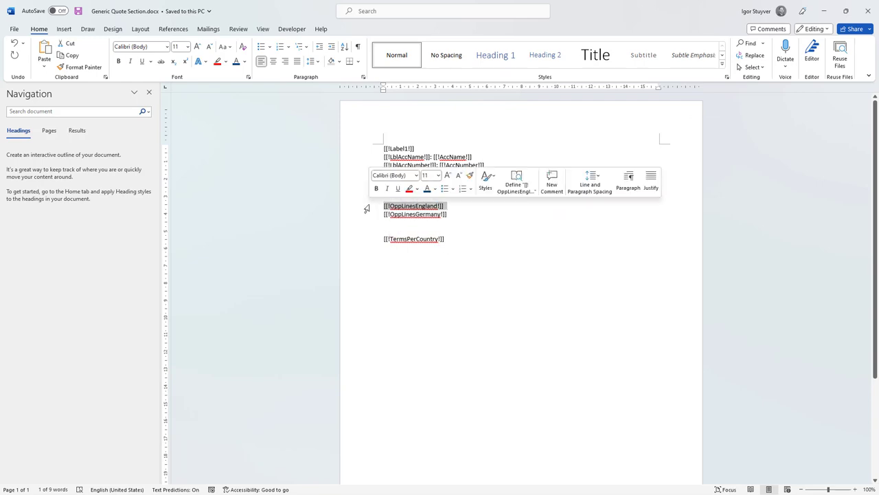
click(363, 218)
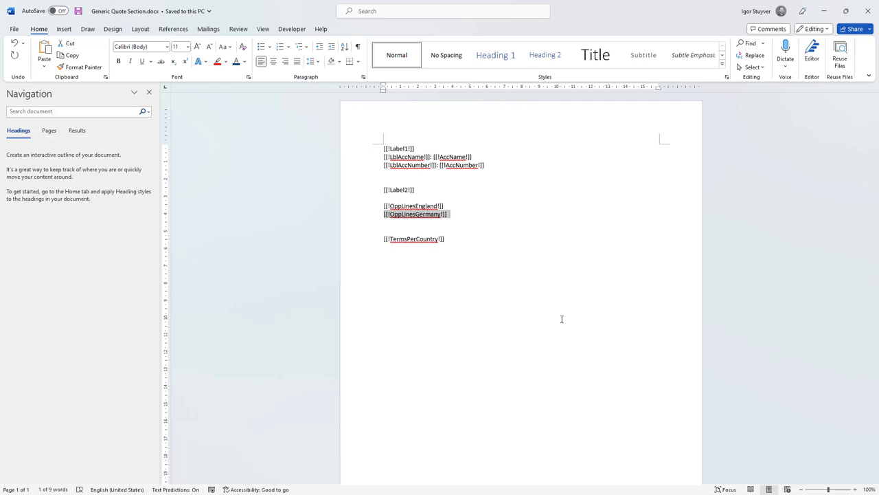
click(369, 249)
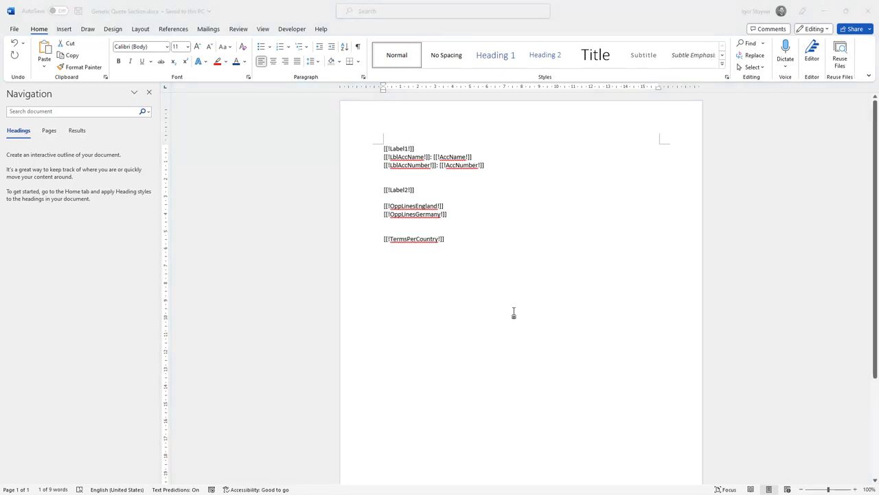
Review the STATIC VALUES Label Translations row giving Label1's English text.
key(alt+Tab)
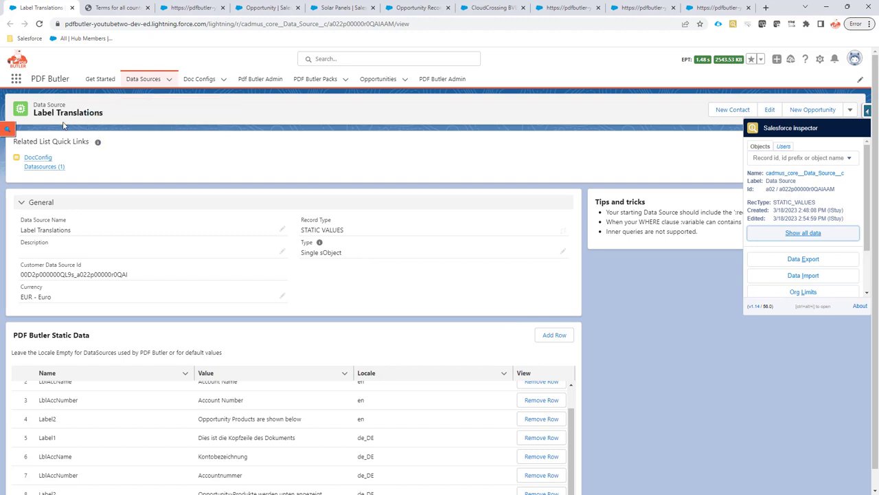
drag(300, 230, 350, 235)
scroll(626, 331, down, 1)
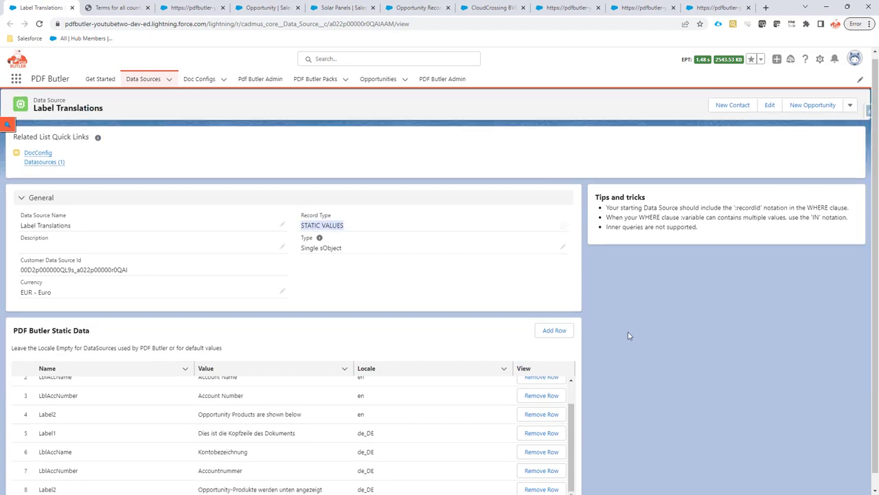
scroll(300, 378, up, 1)
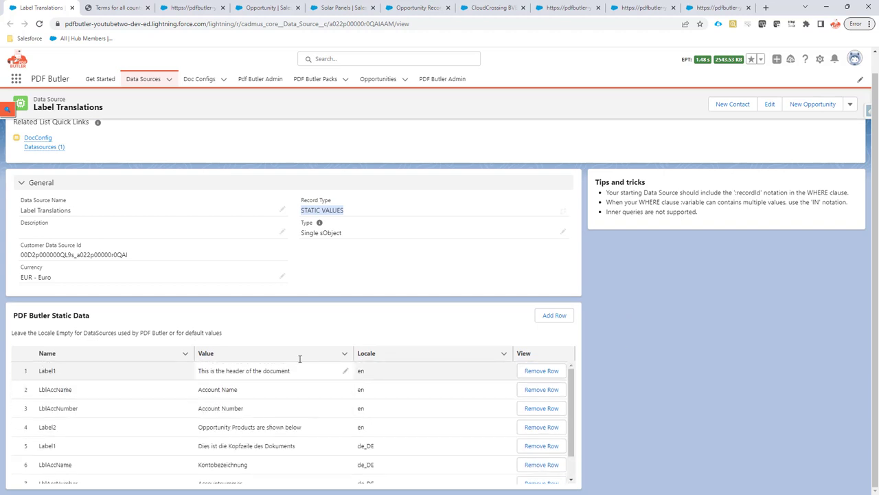
double_click(46, 370)
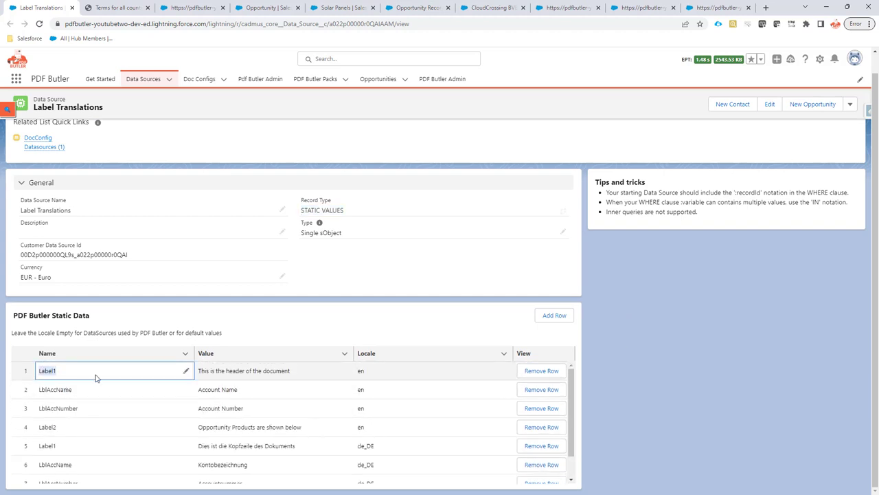
click(212, 368)
double_click(214, 369)
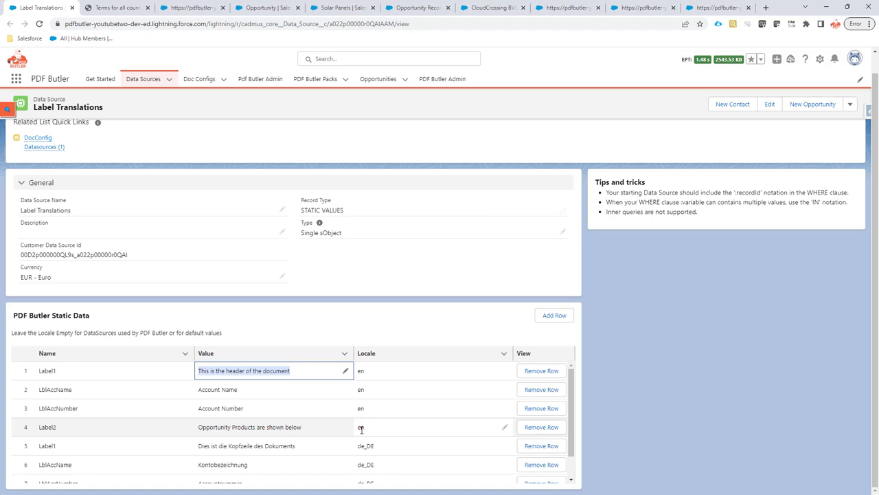
Review the German Label1 row with locale de_DE.
scroll(361, 428, down, 1)
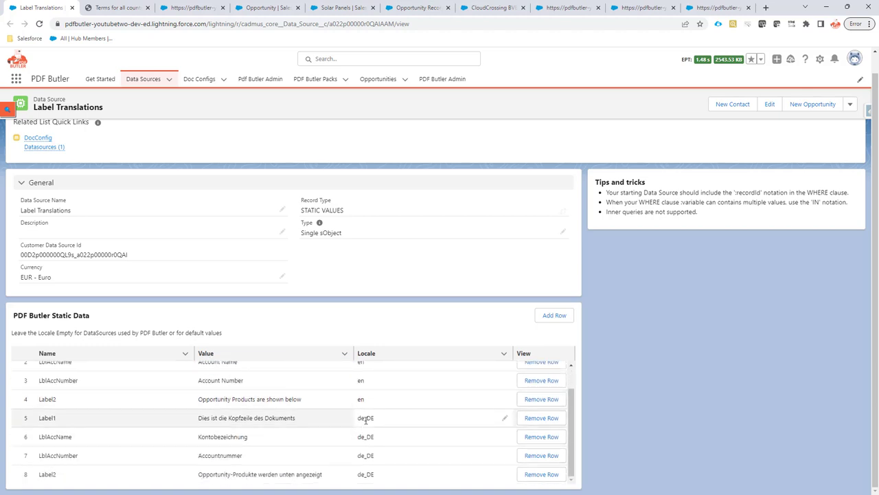
click(46, 425)
double_click(45, 425)
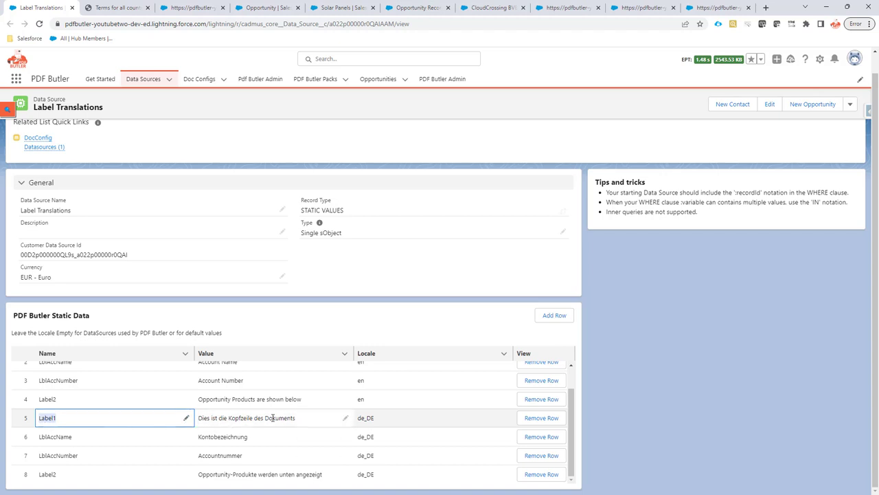
double_click(364, 418)
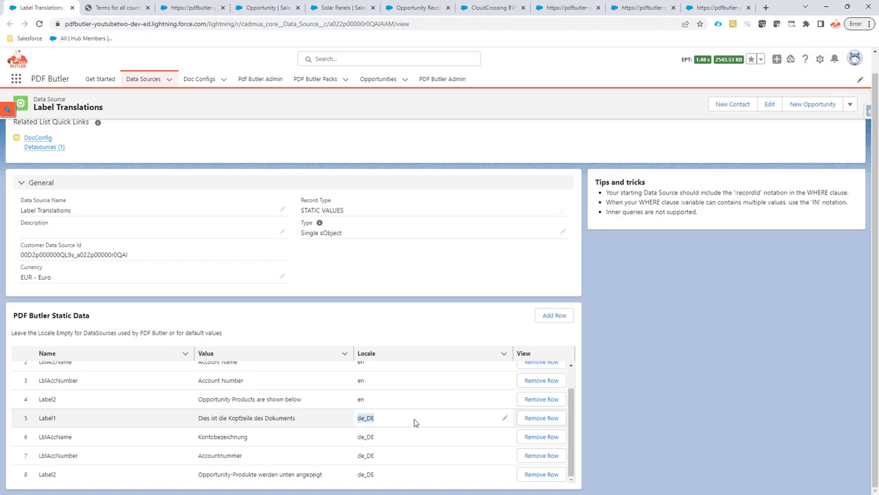
Compare with the LblAccNumber placeholder in the Word quote template, then return to Label Translations.
key(alt+Tab)
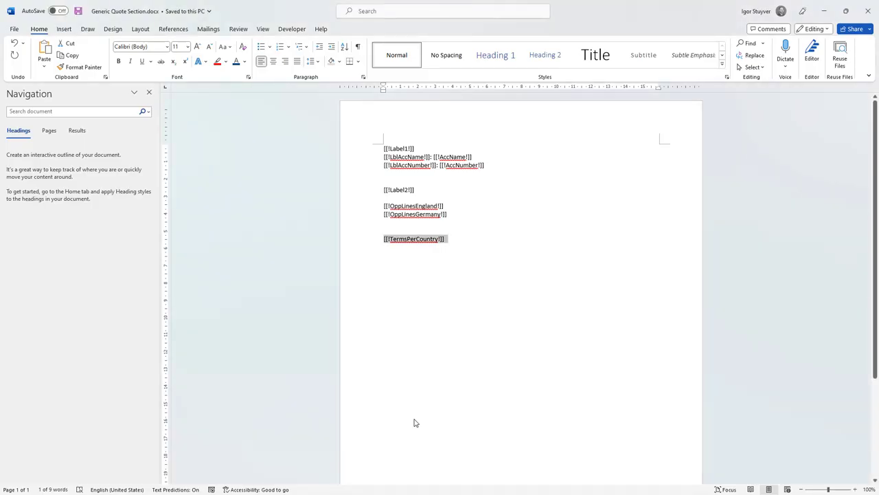
double_click(401, 157)
double_click(407, 165)
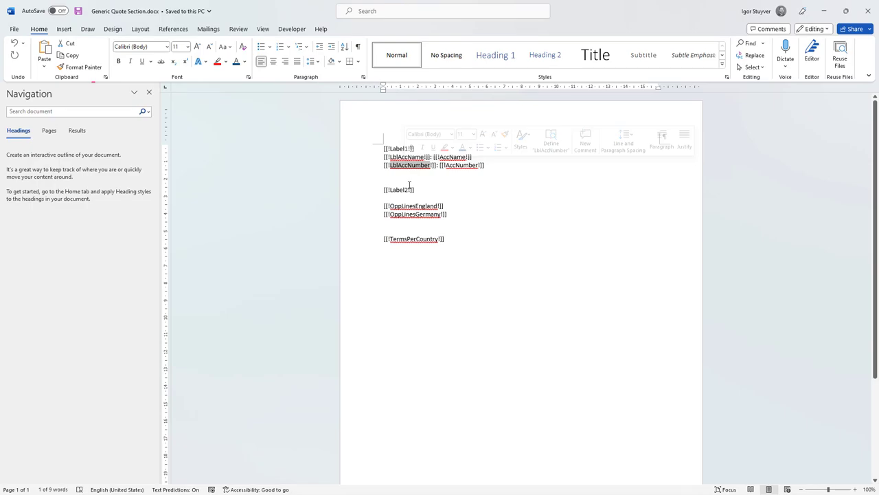
key(alt+Tab)
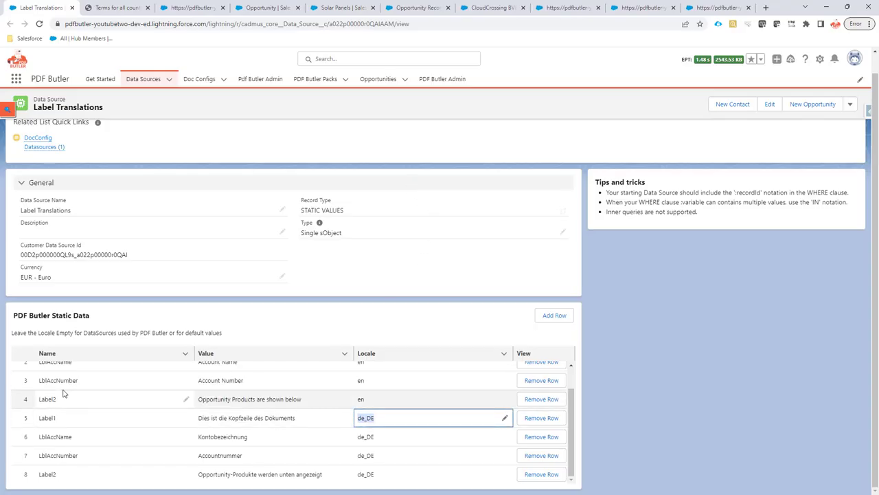
scroll(62, 393, up, 1)
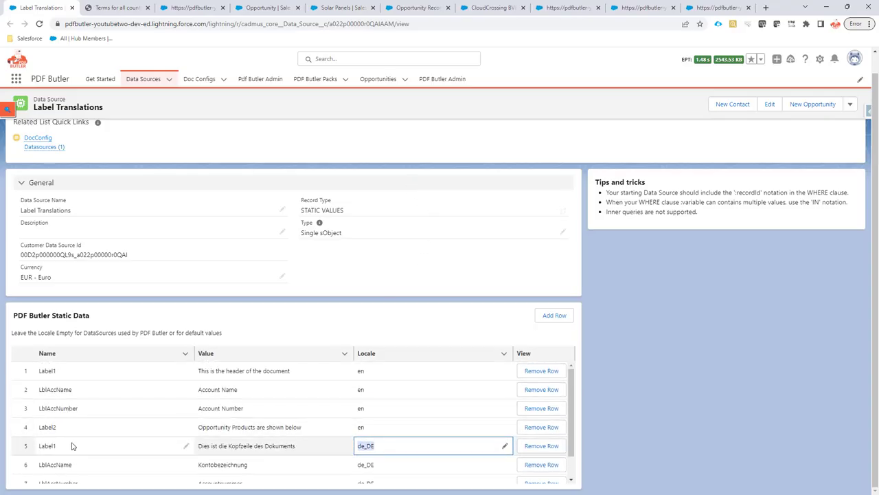
Confirm the Label1 config type uses the Label Translations data source, cancelling without changes.
click(713, 7)
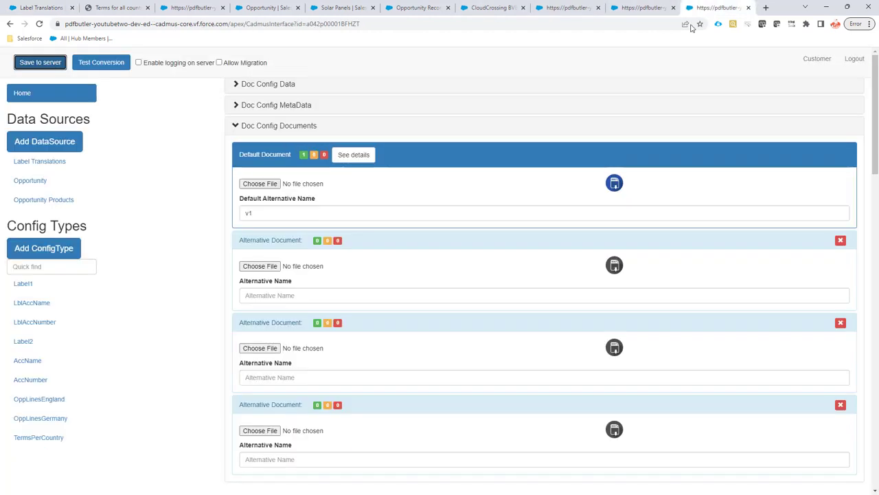
click(35, 288)
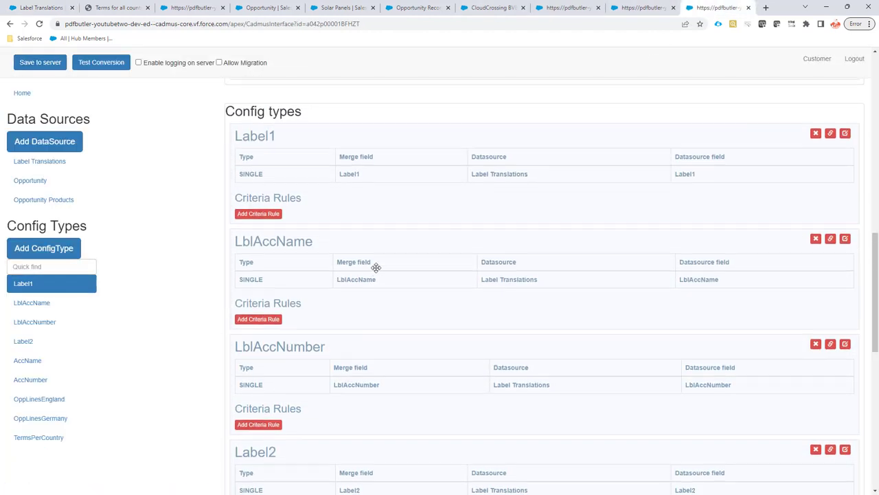
click(846, 134)
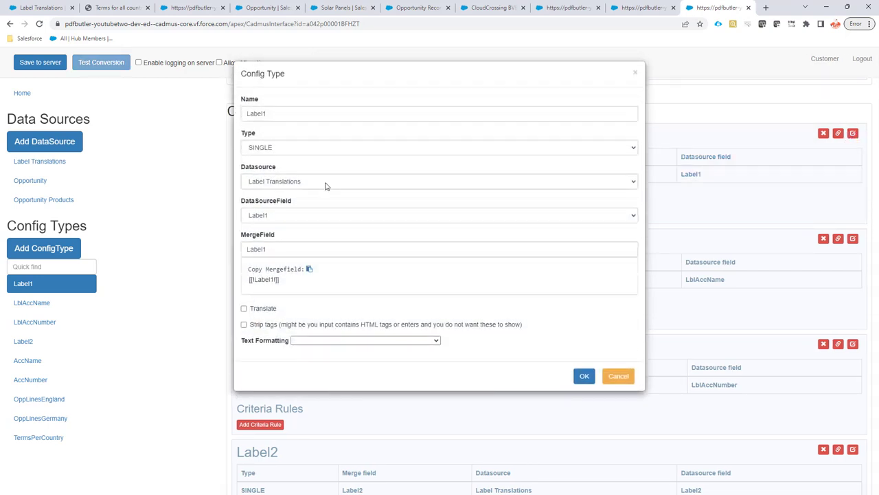
click(325, 181)
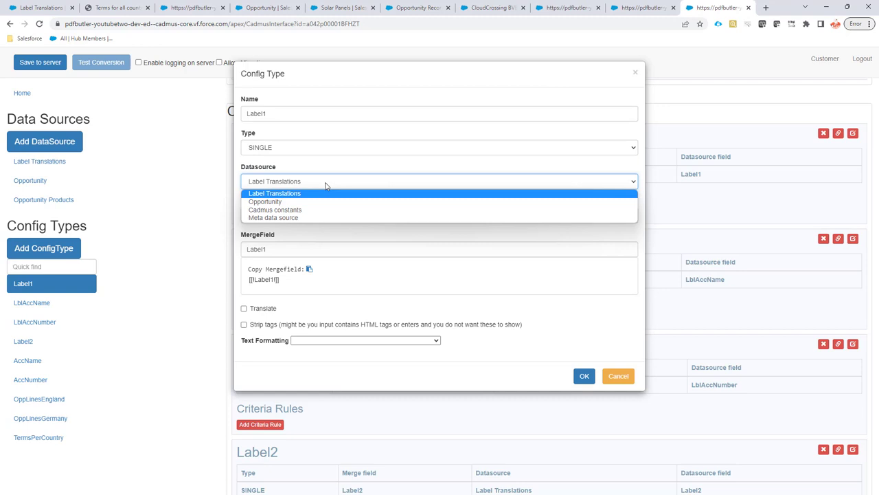
click(326, 186)
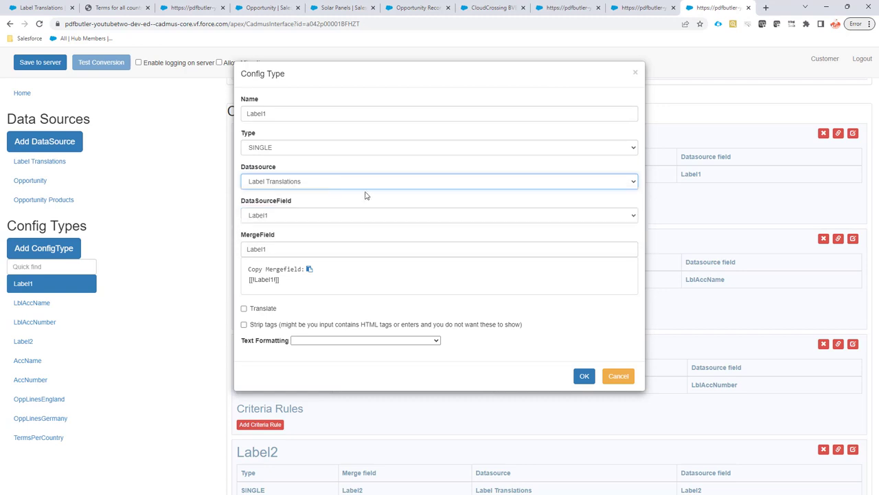
click(619, 380)
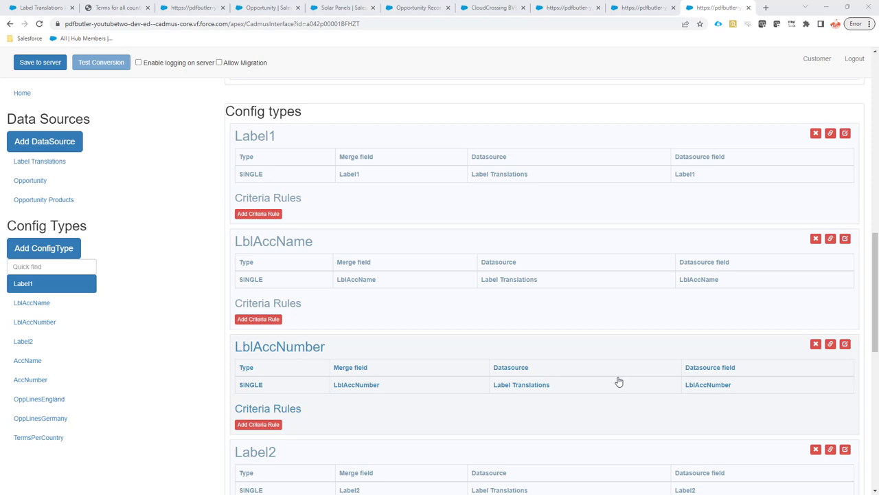
click(26, 7)
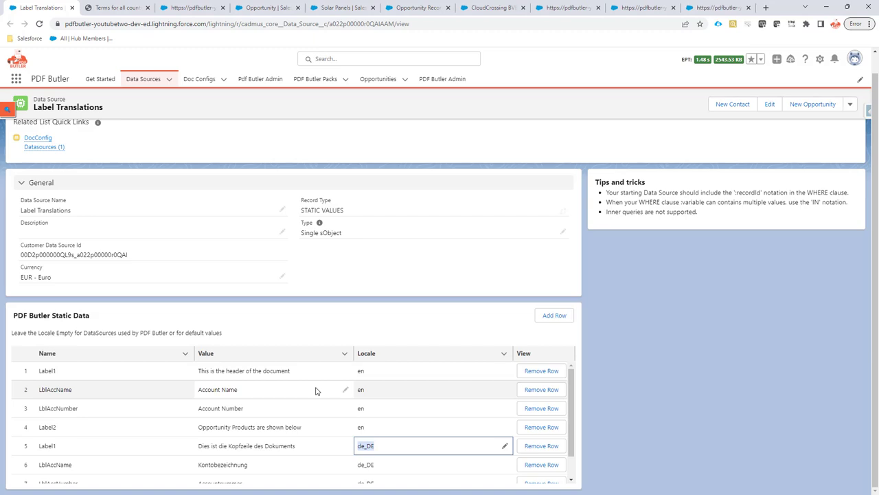
key(alt+Tab)
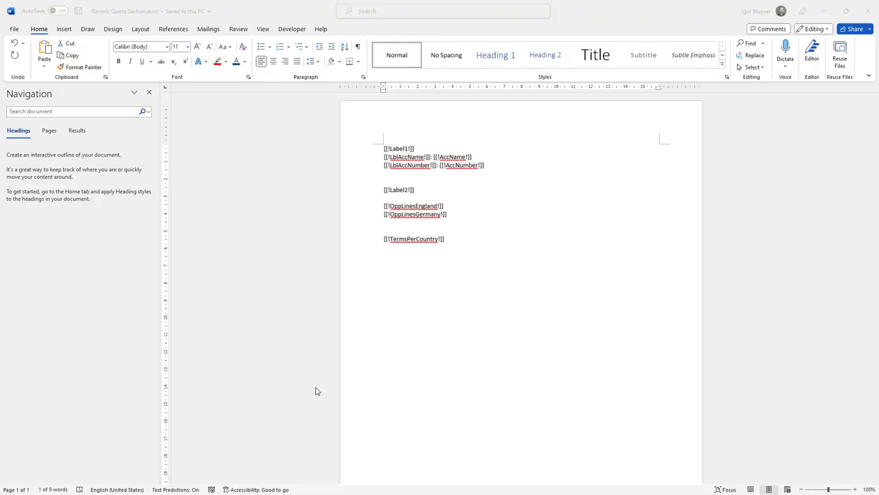
drag(364, 209, 367, 221)
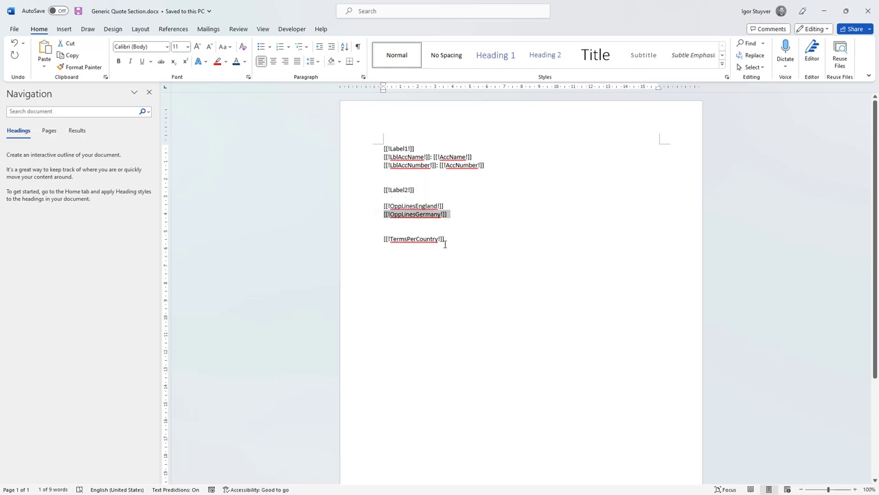
click(360, 209)
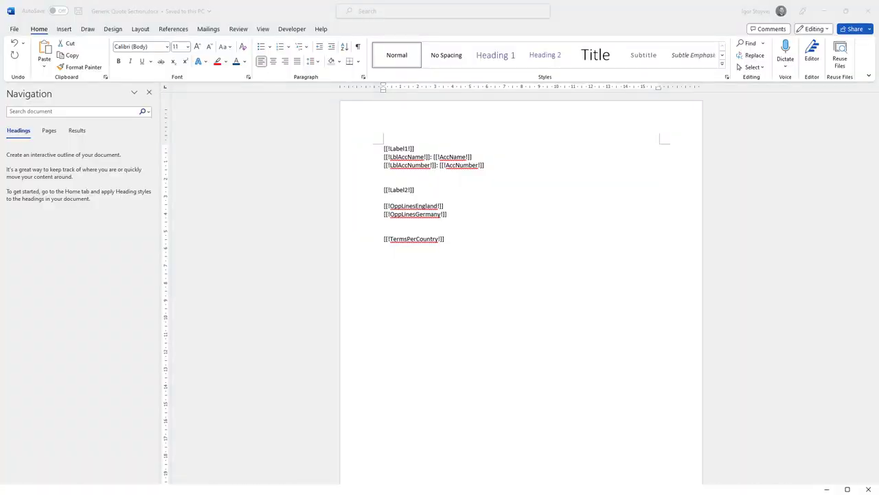
drag(355, 132, 362, 26)
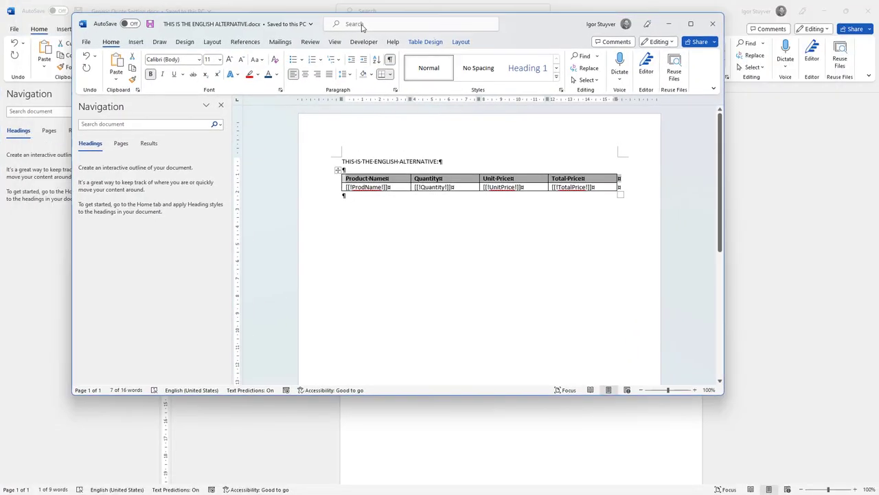
click(690, 24)
click(369, 178)
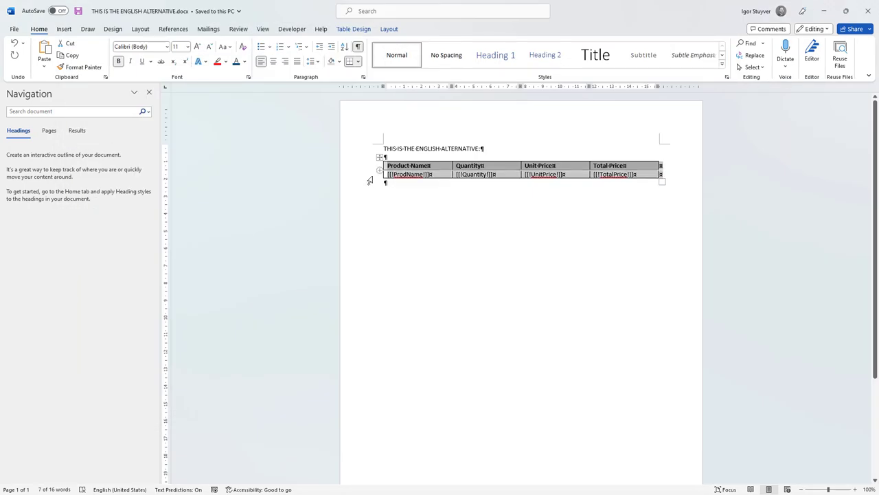
click(369, 180)
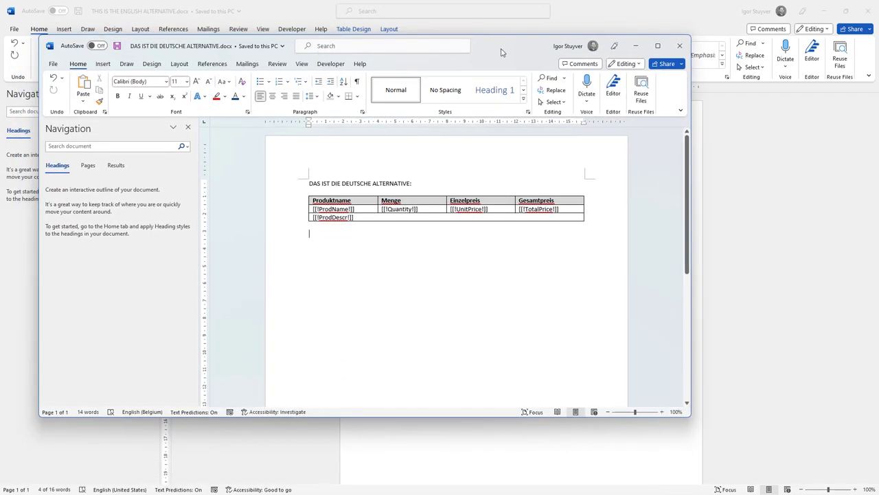
double_click(501, 50)
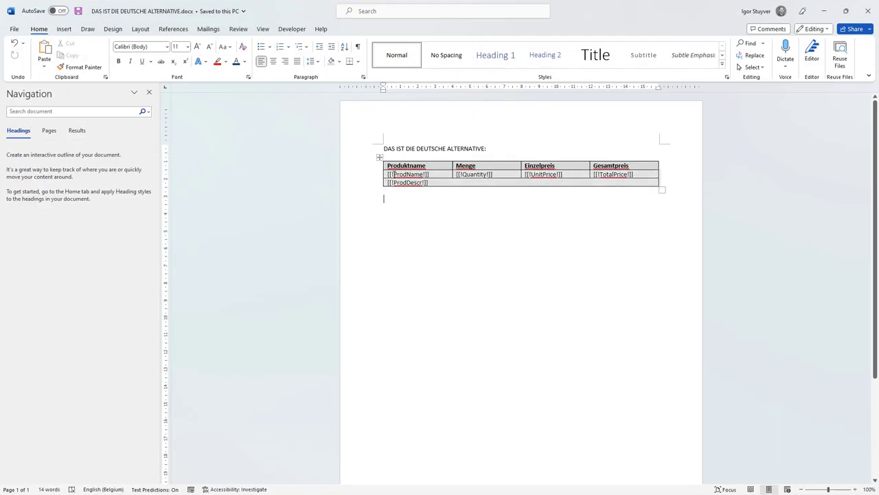
click(377, 180)
shift+click(376, 183)
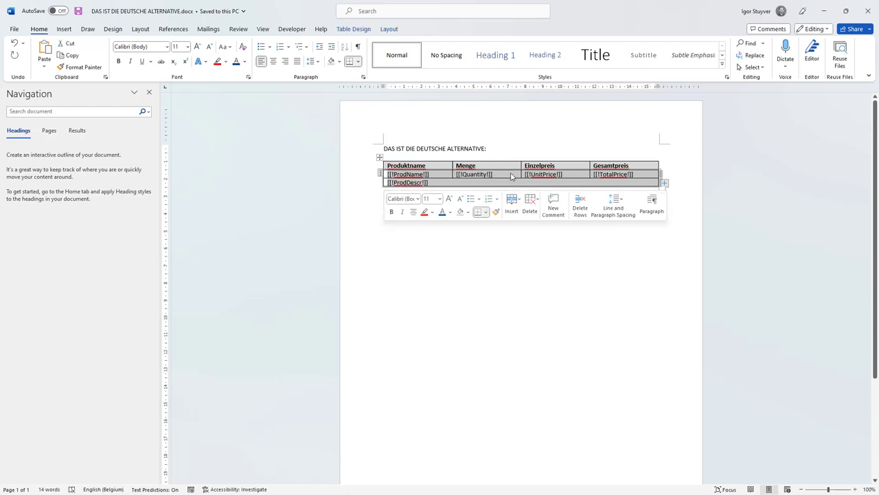
click(401, 182)
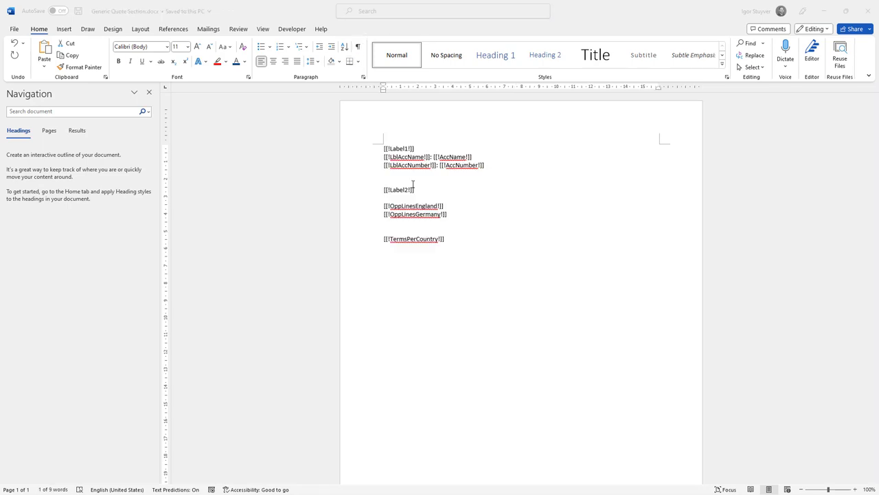
Highlight the [[!TermsPerCountry!]] placeholder, then maximize THESE ARE THE ENGLISH TERMS.docx.
click(366, 244)
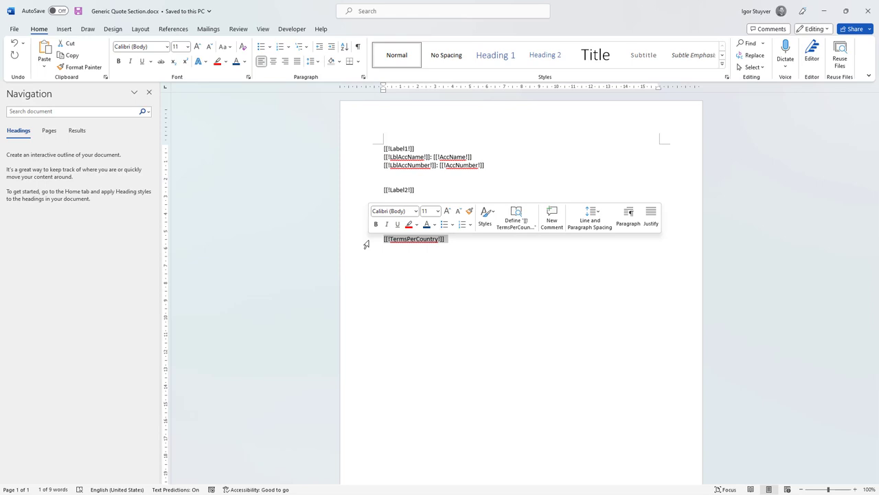
double_click(402, 244)
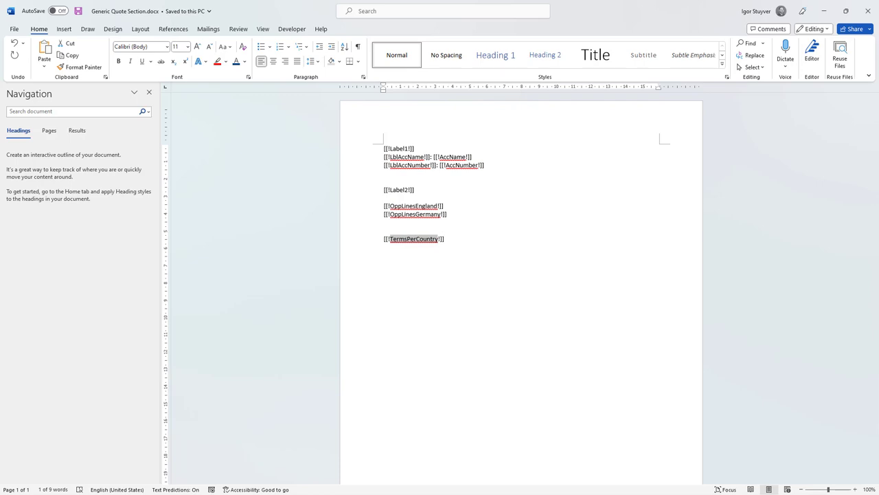
key(alt+Tab)
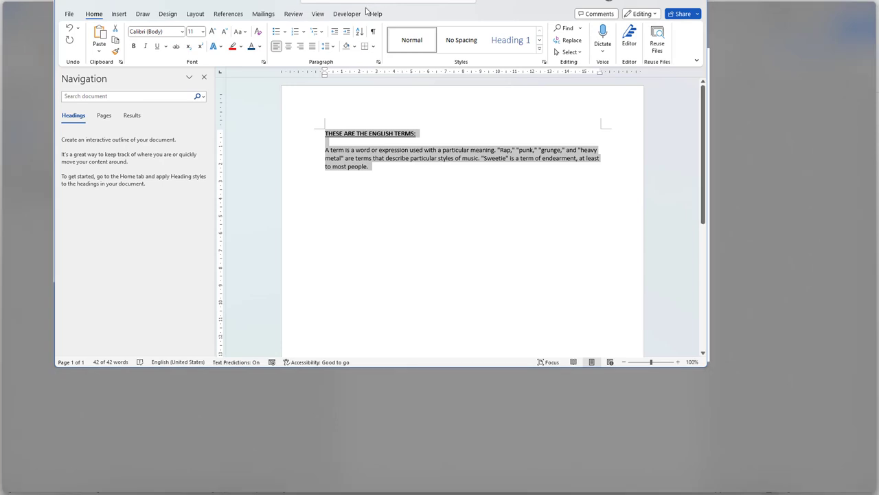
drag(367, 11, 366, 7)
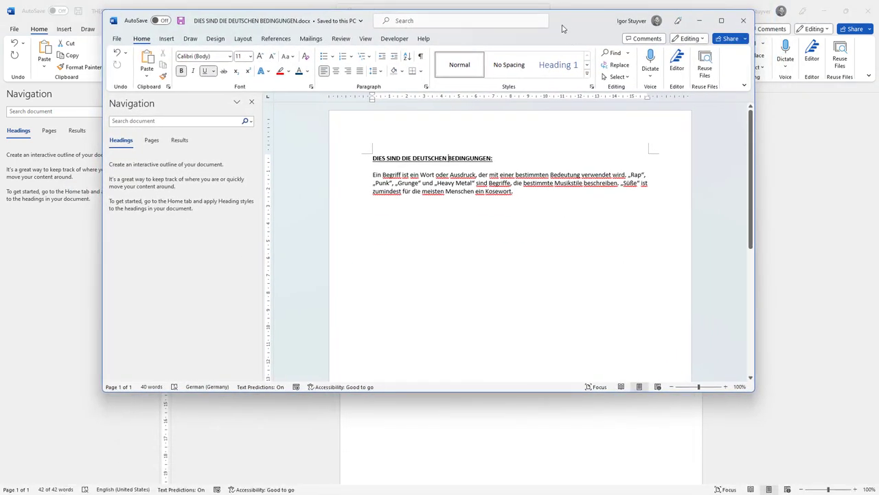
Maximize DIES SIND DIE DEUTSCHEN BEDINGUNGEN.docx, then go to the Salesforce Label Translations page.
double_click(562, 24)
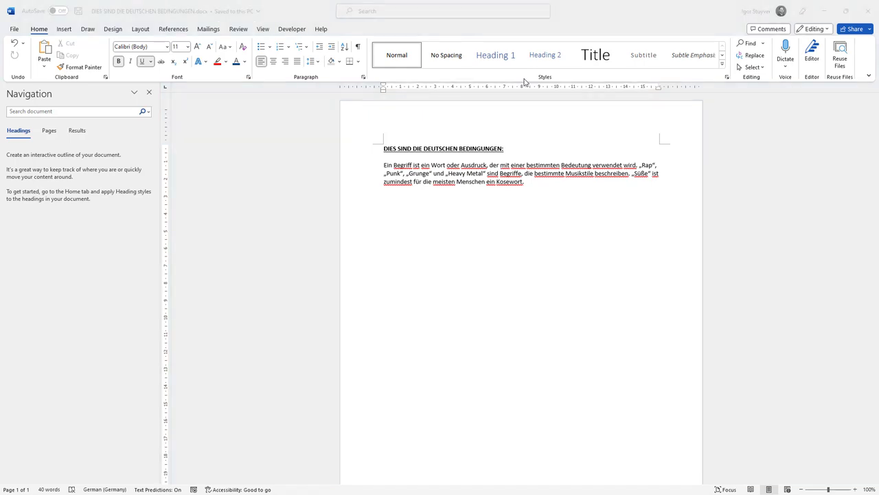
key(alt+Tab)
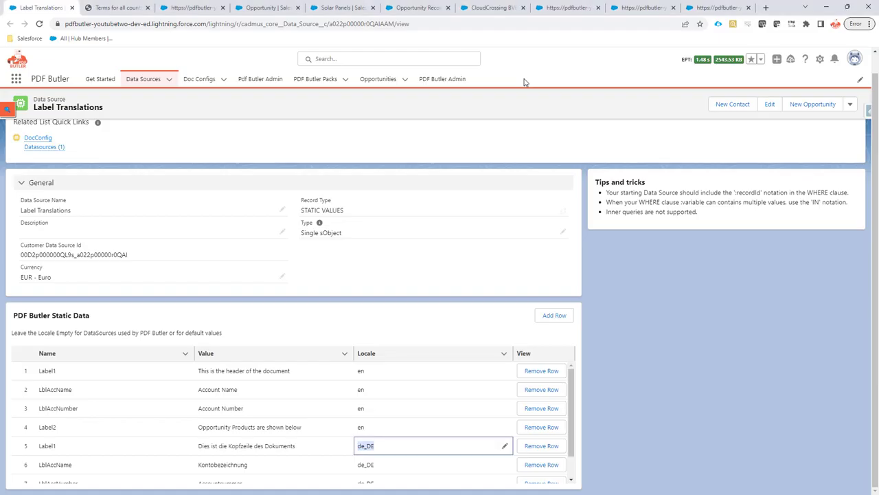
View the Generic Quote document with labels config, a Main Word Document record.
click(224, 80)
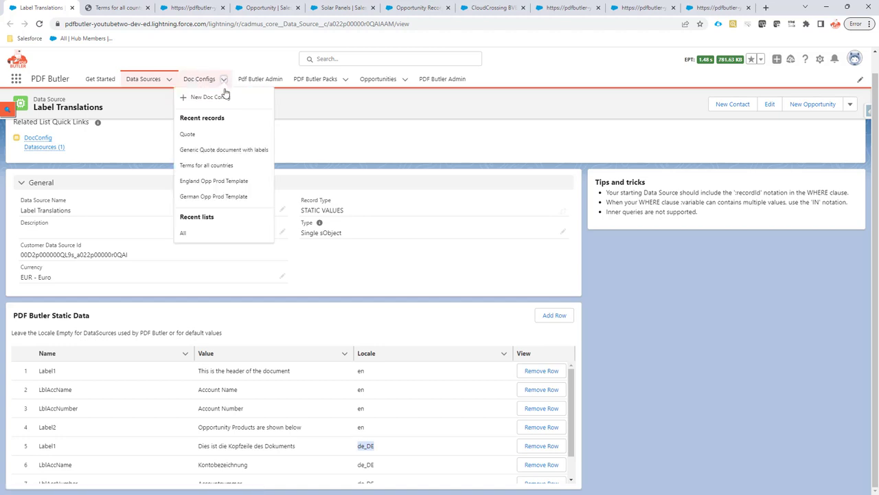
click(239, 151)
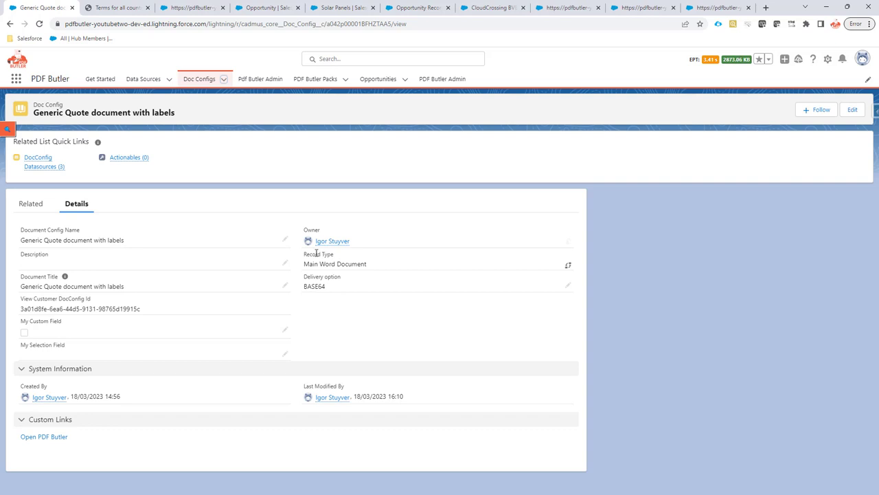
drag(302, 267, 367, 264)
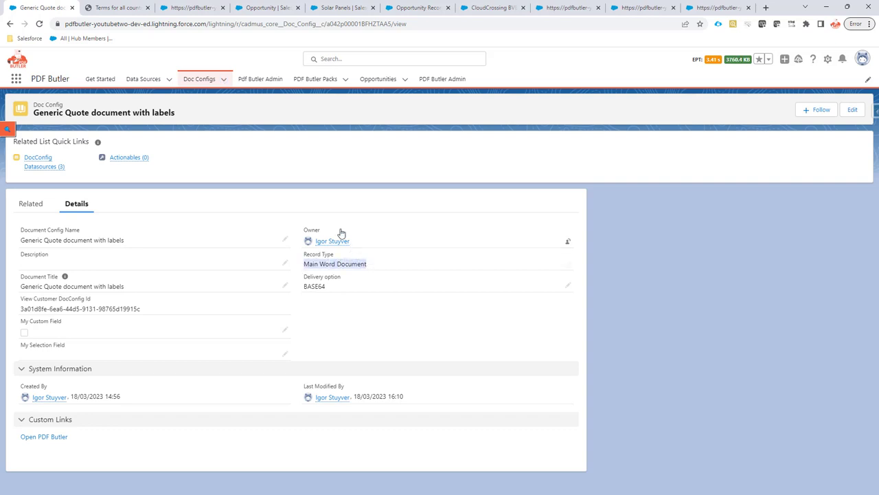
Open the Terms for all countries config, a Template Word Document record.
click(224, 79)
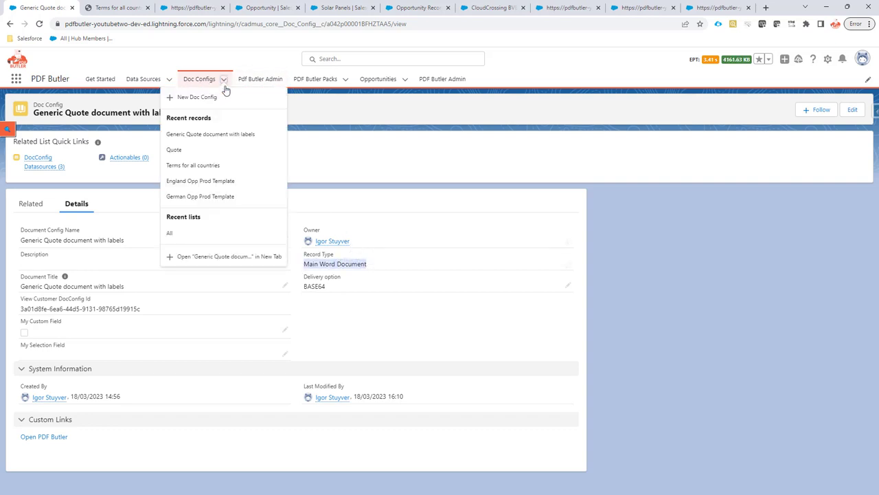
click(227, 167)
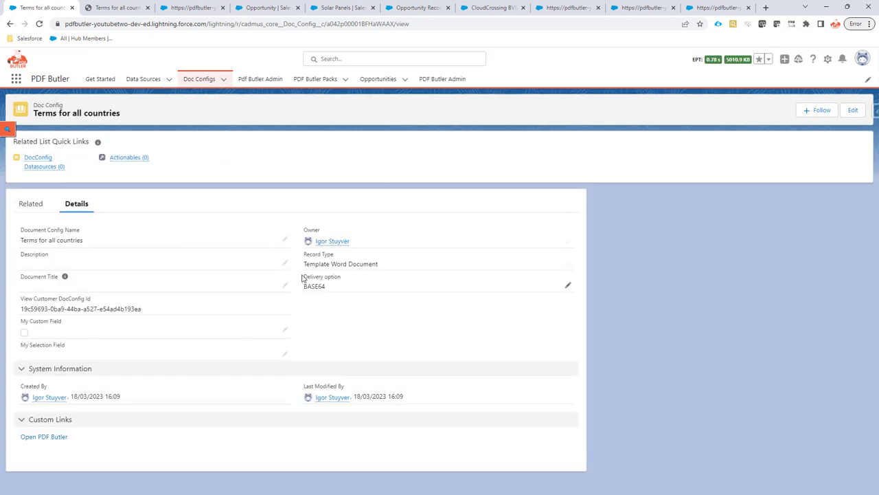
drag(303, 264, 379, 264)
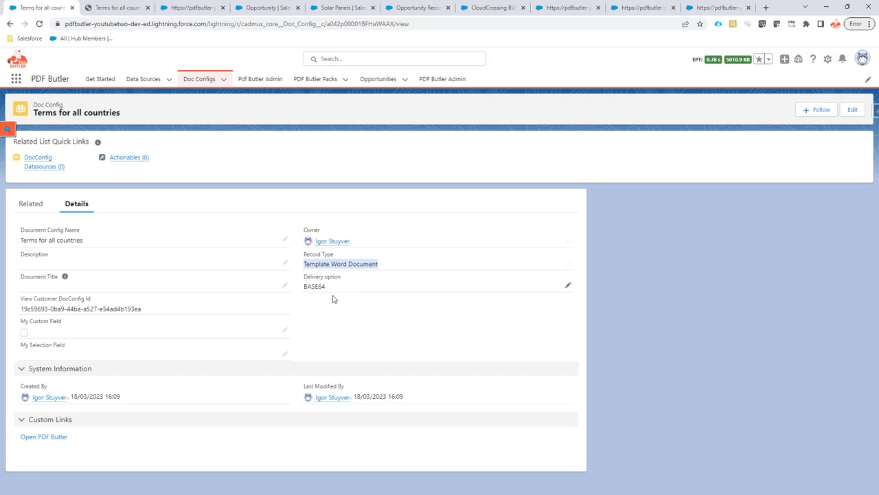
click(190, 13)
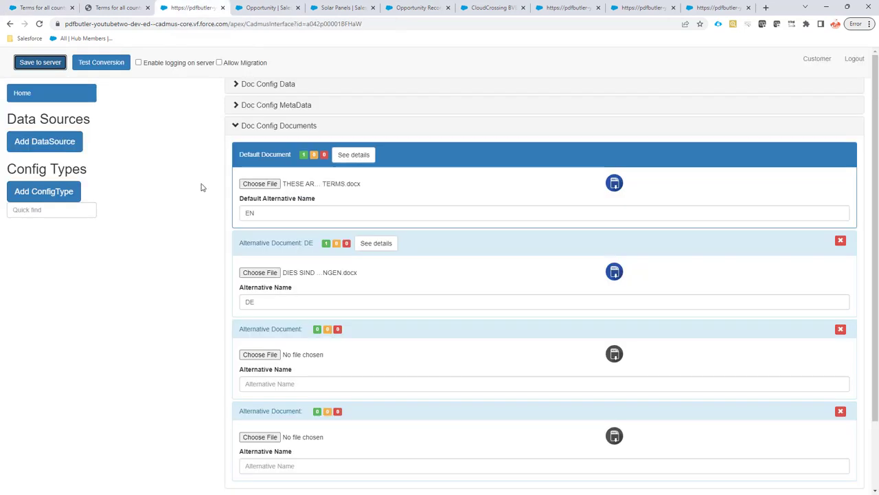
Point out the English terms file's default name EN and the German file's alternative name DE.
click(284, 211)
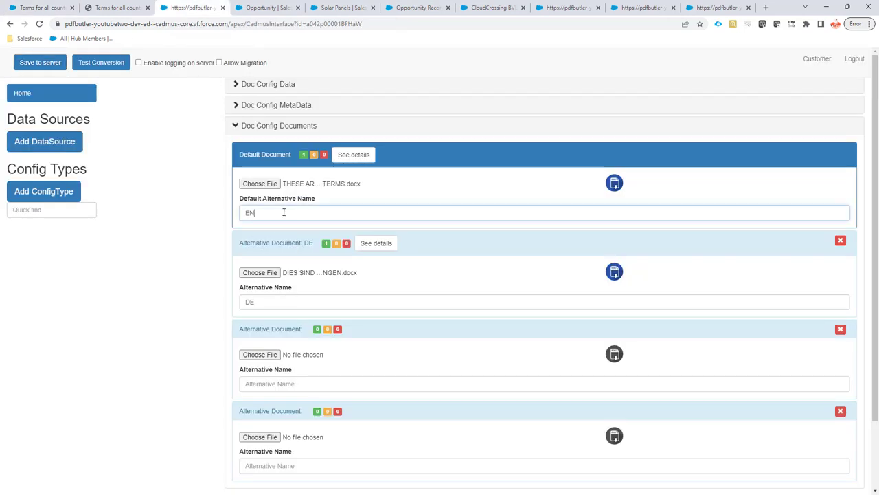
click(282, 301)
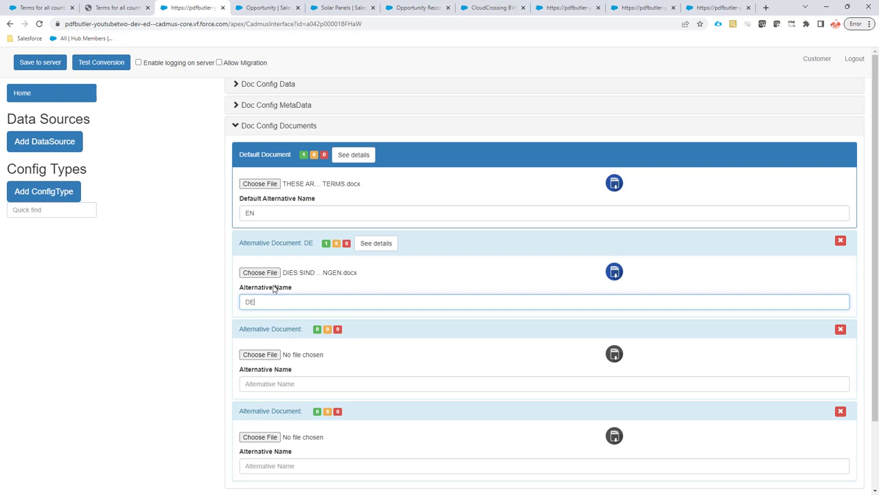
click(280, 217)
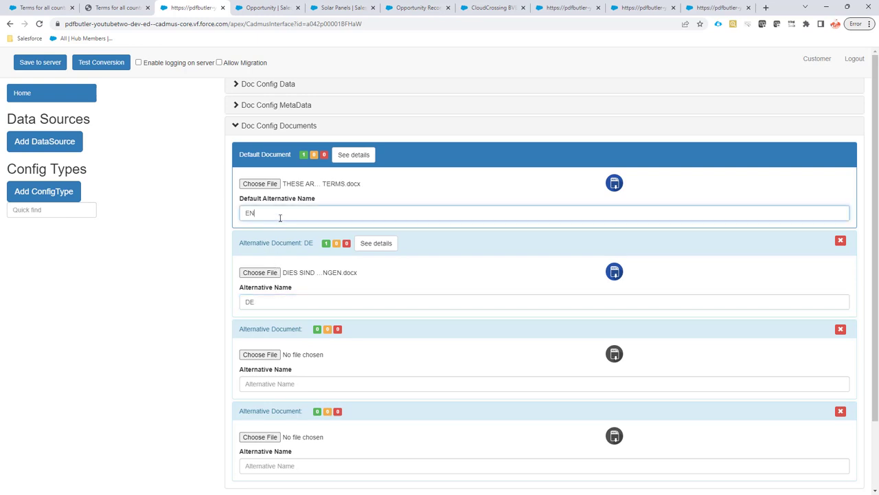
click(279, 305)
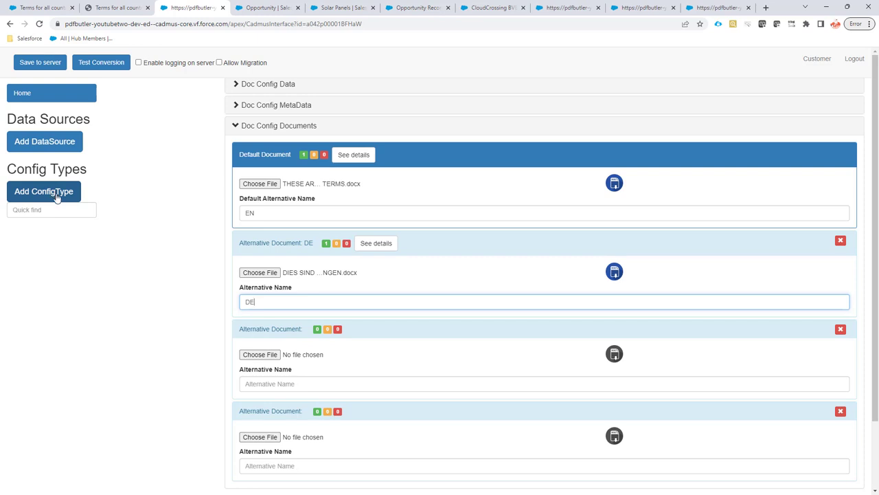
click(272, 217)
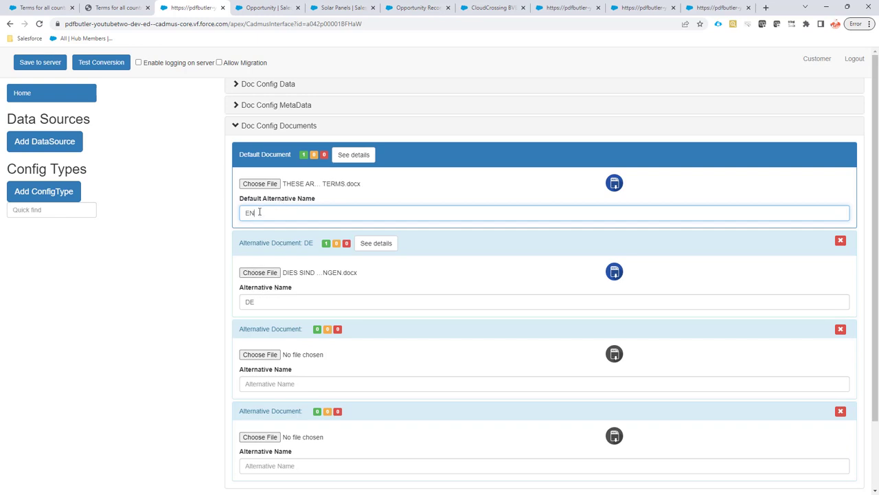
click(263, 297)
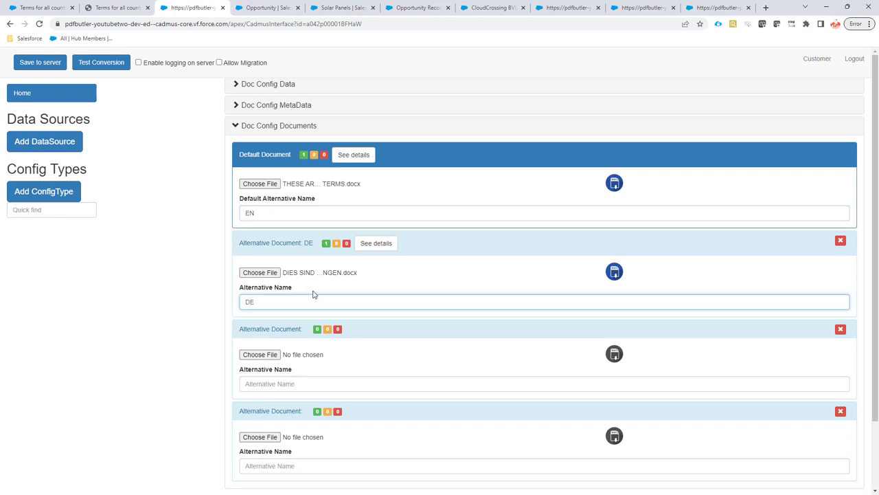
click(563, 10)
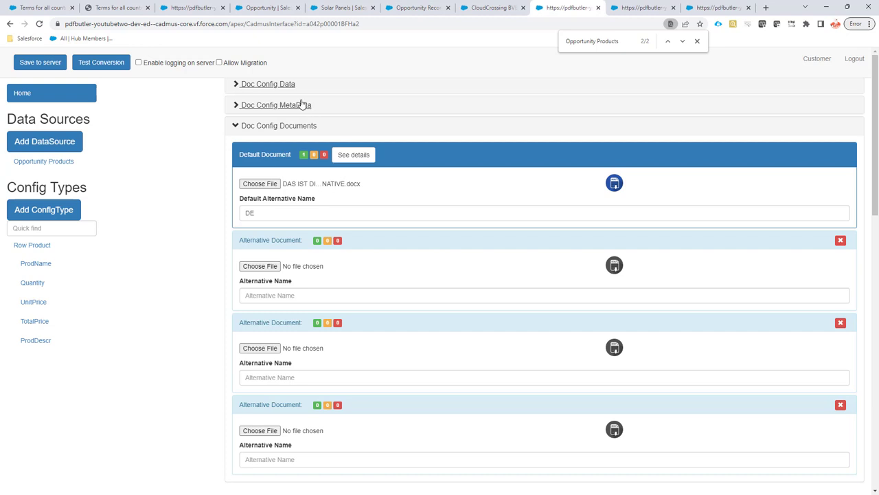
Collapse Doc Config Data and point out Row Product's ROWS_CONTROLLER config type.
click(286, 85)
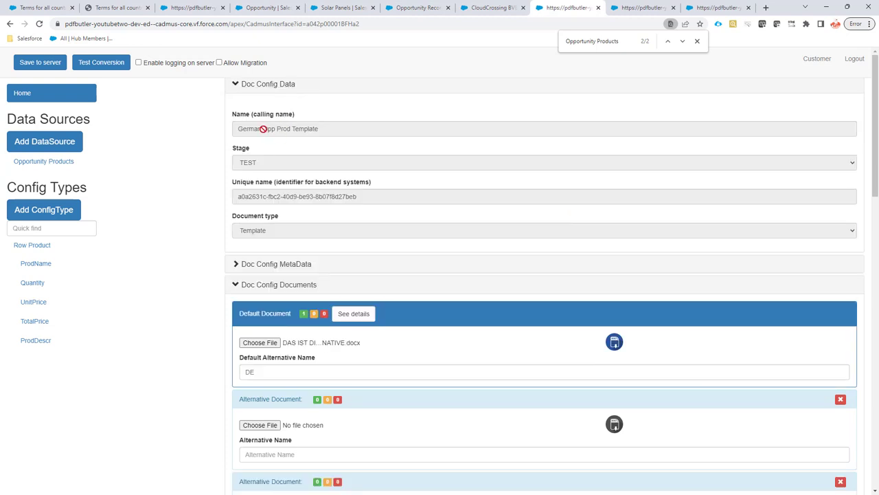
click(265, 84)
scroll(284, 268, down, 3)
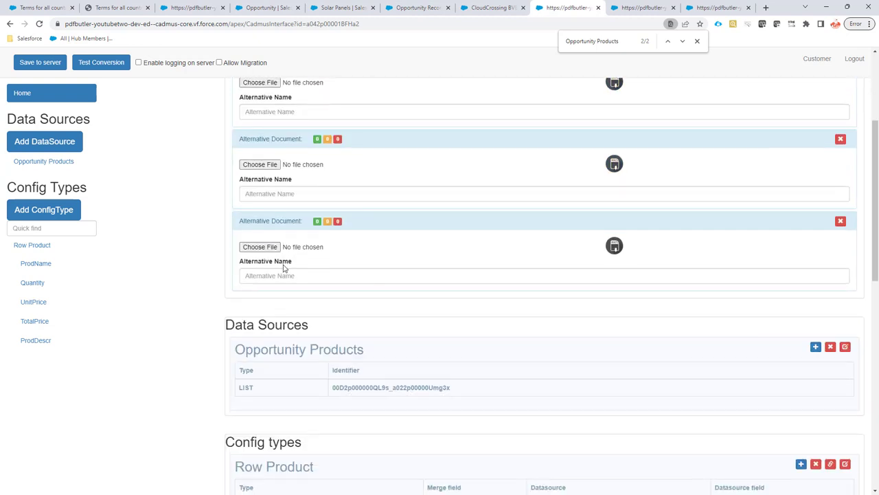
scroll(278, 264, down, 1)
scroll(264, 271, down, 2)
double_click(256, 277)
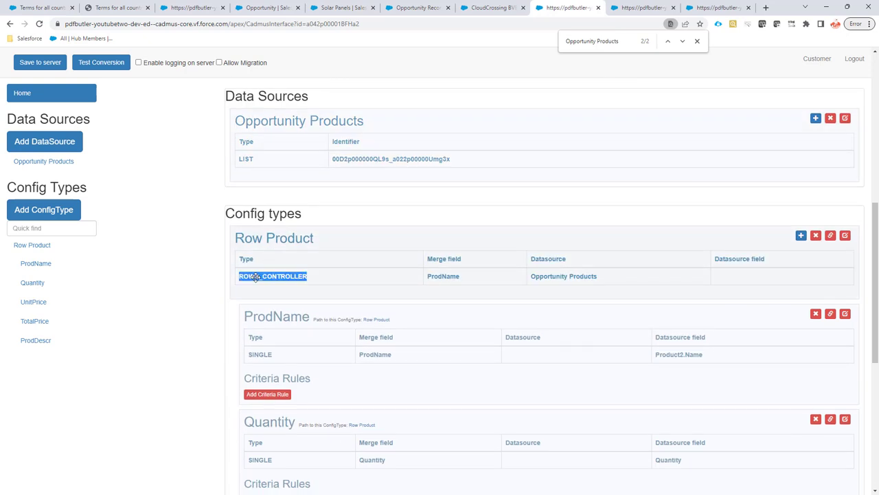
key(alt+Tab)
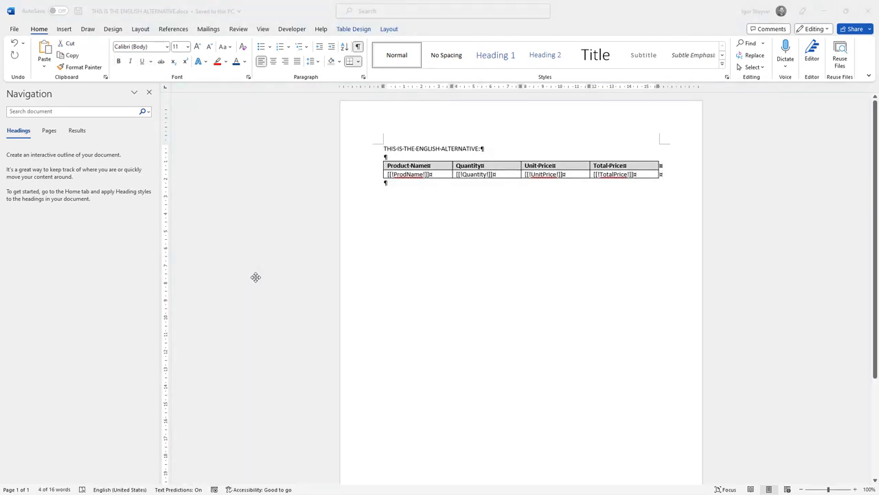
Look at the German alternative table template, then return to the PDF Butler configuration.
key(alt+Tab)
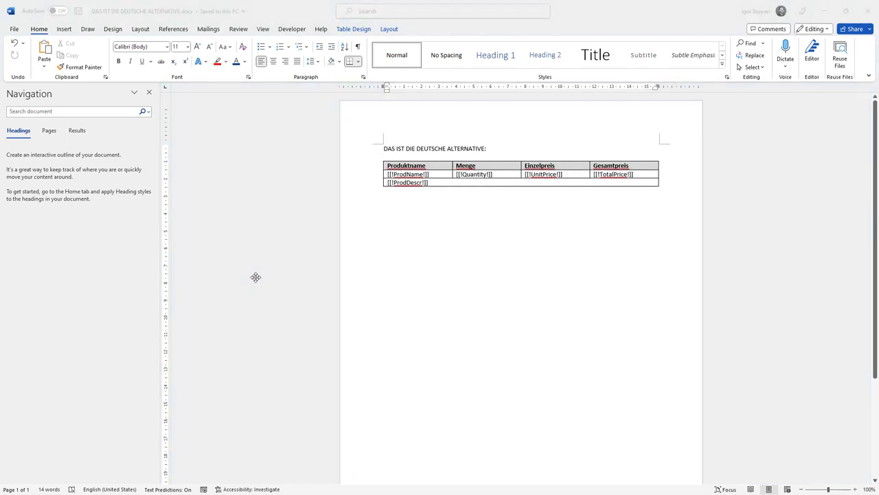
key(alt+Tab)
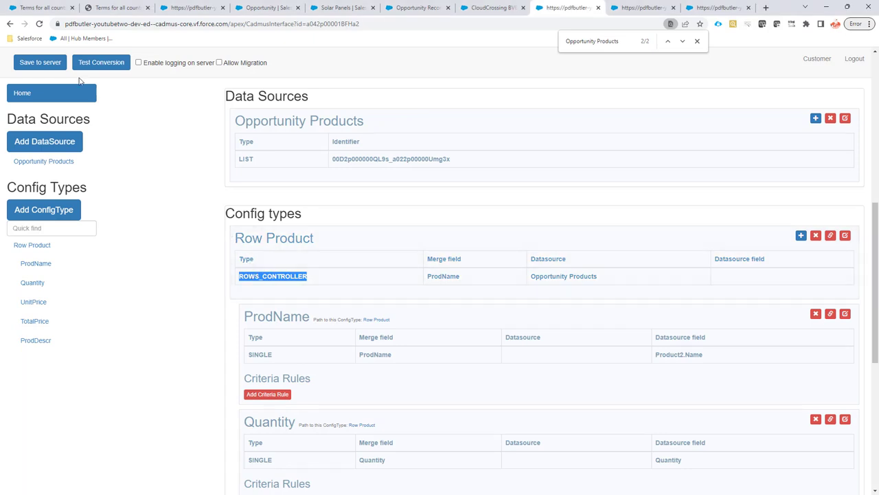
Point out the TotalPrice and ProdDescr config types in the current configuration.
click(40, 328)
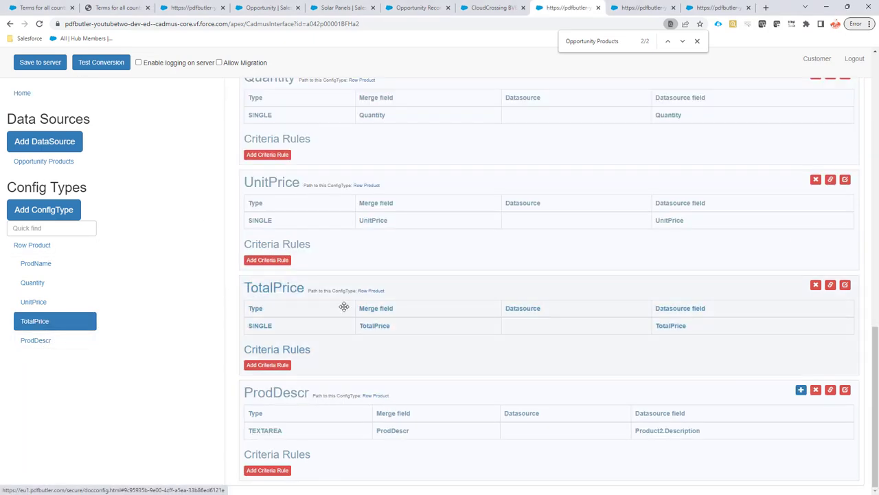
double_click(278, 290)
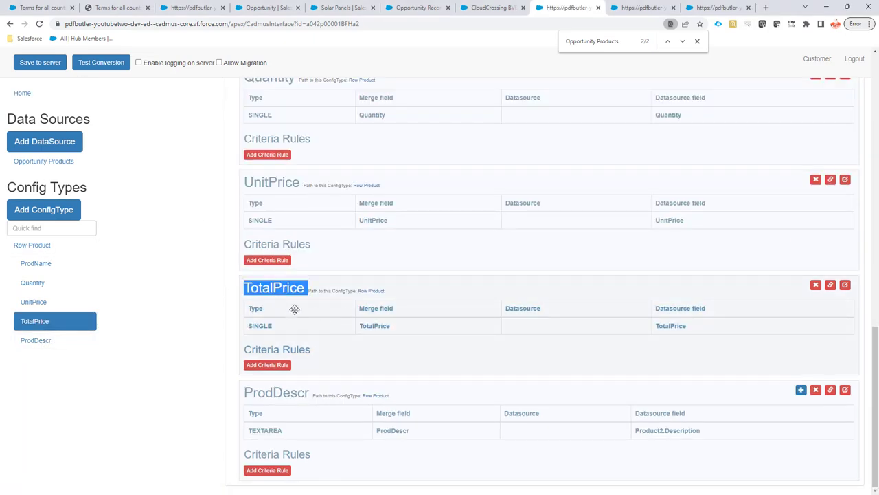
double_click(276, 393)
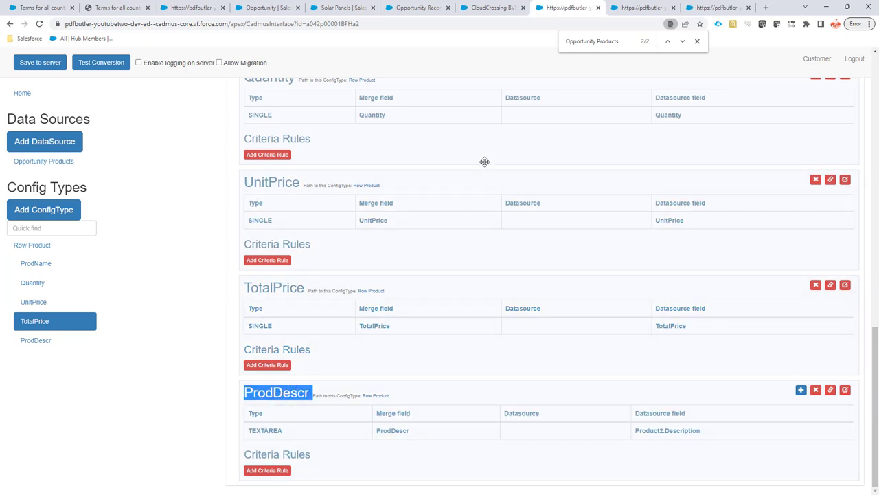
In the second configuration, point out Prod Row's TABLE_ROW type and its Doc Config Documents.
click(640, 9)
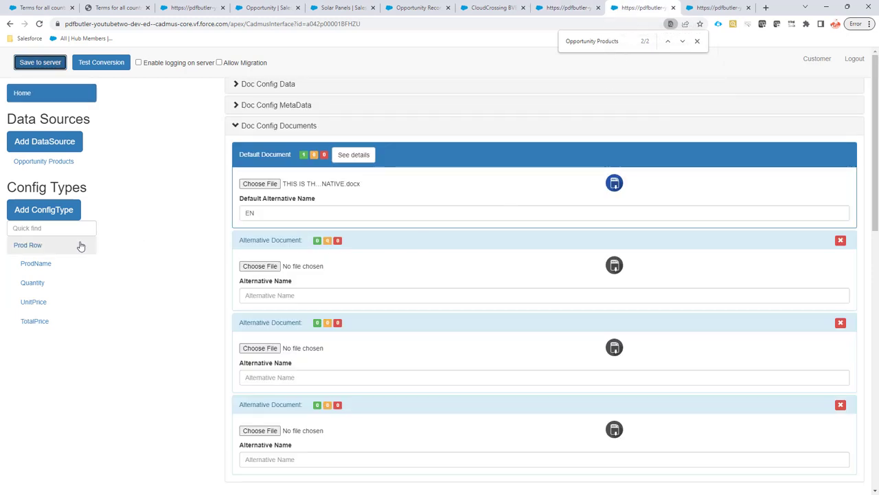
click(39, 249)
double_click(267, 128)
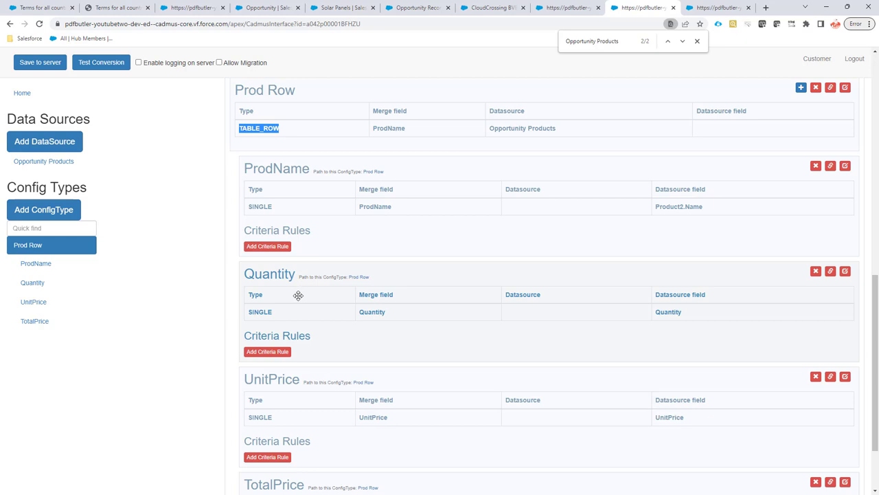
scroll(301, 294, up, 1)
scroll(301, 294, up, 8)
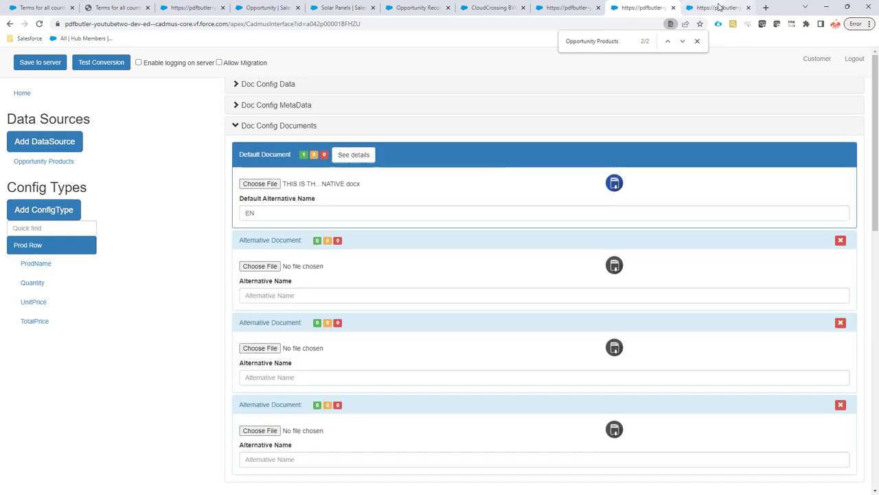
In the multi-country quote config, inspect OppLinesEngland's DOCUMENT_V3 and AccName's SINGLE Account.Name mapping.
click(718, 9)
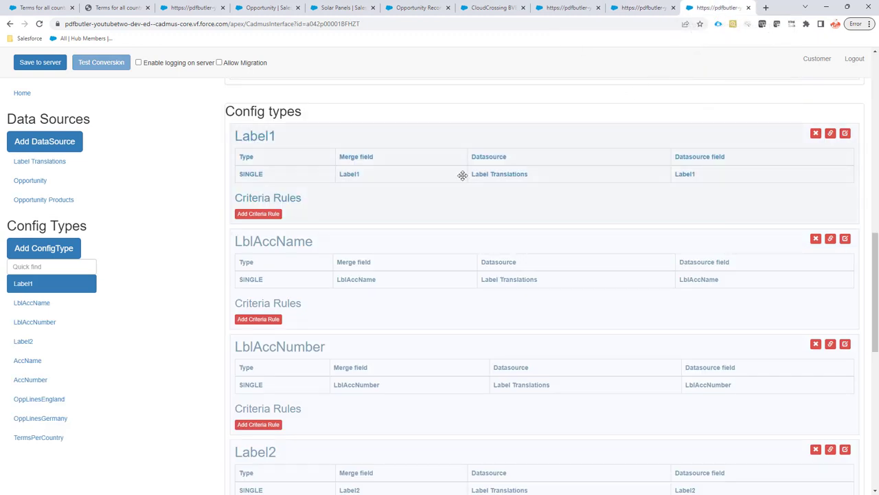
scroll(461, 173, down, 8)
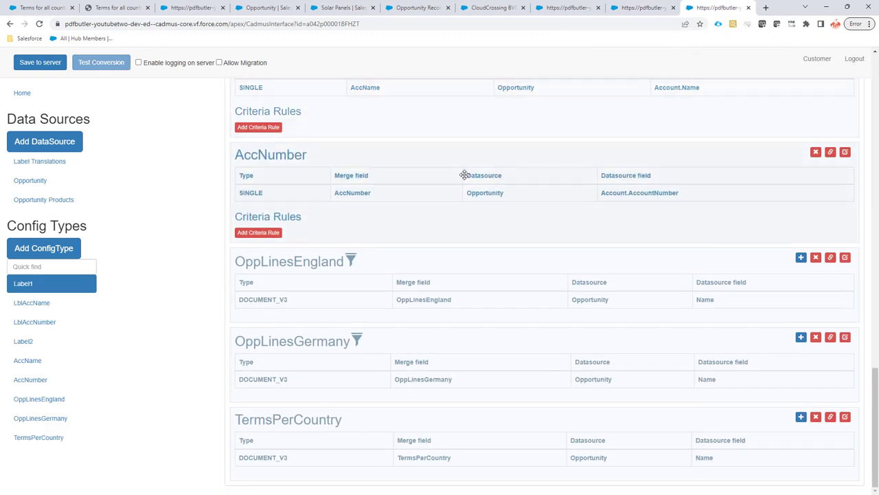
double_click(265, 299)
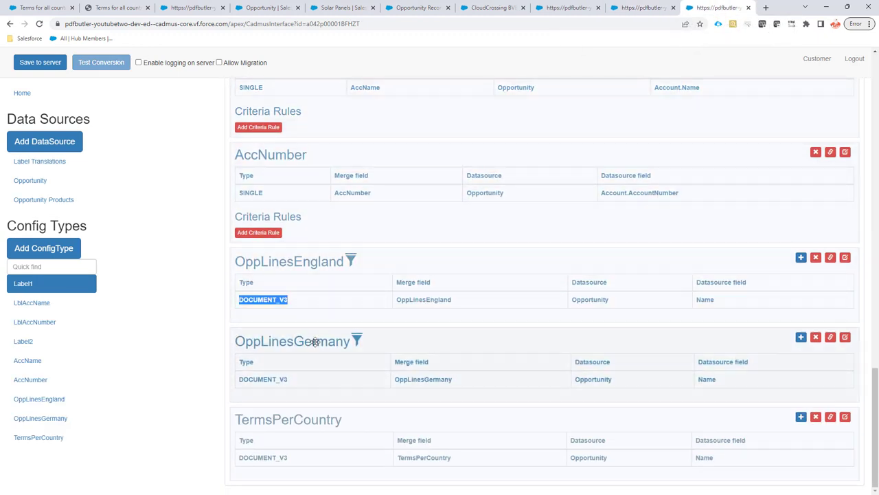
scroll(364, 282, up, 2)
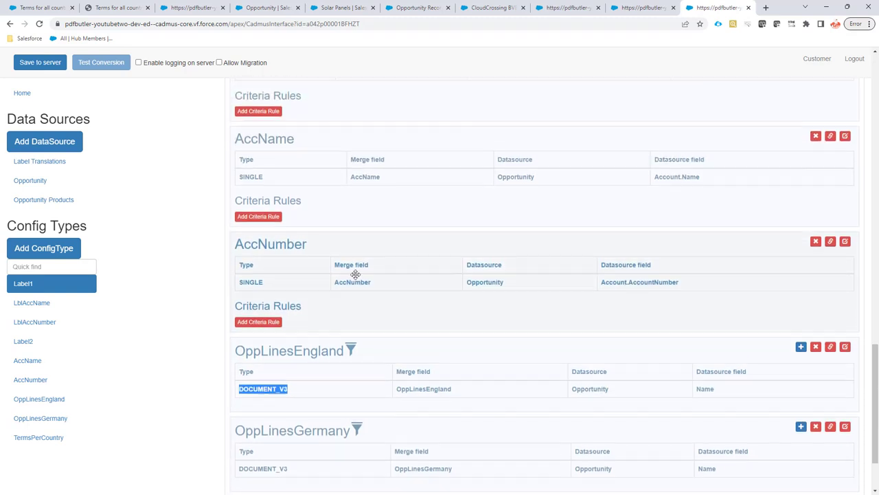
double_click(253, 179)
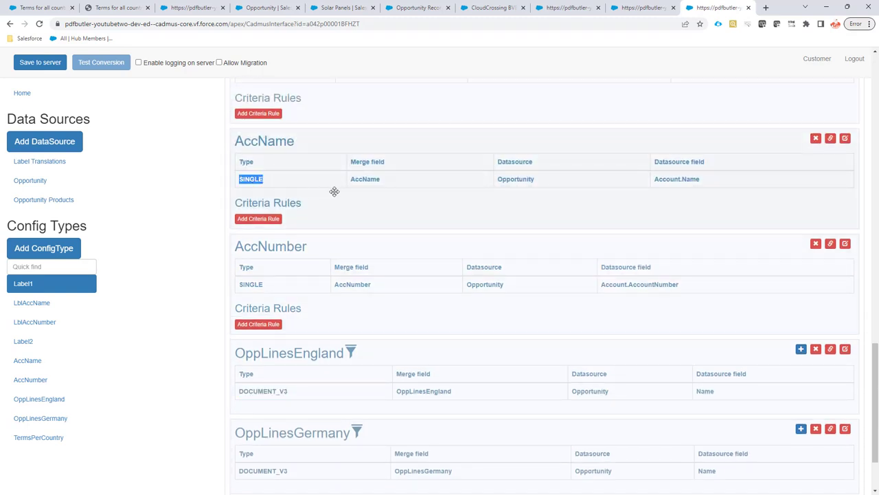
double_click(659, 178)
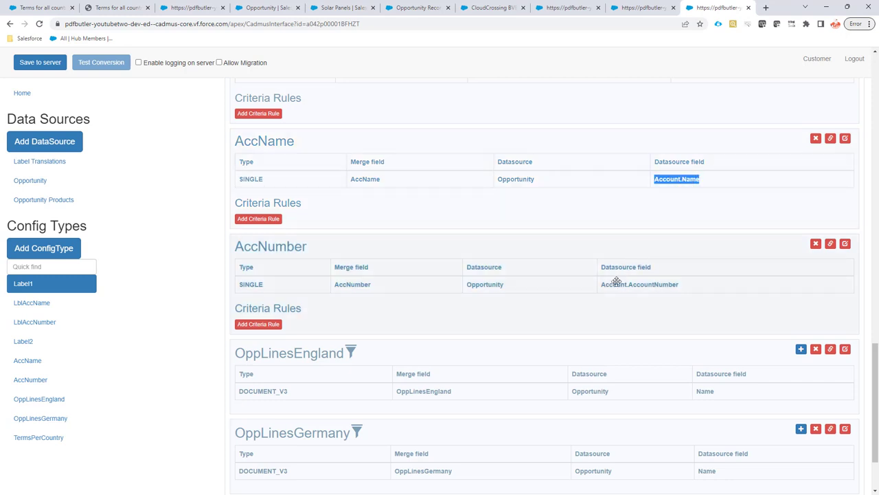
Open OppLinesEngland's settings: England Opp Prod Template with criterion $Alternative = EN.
scroll(613, 282, down, 2)
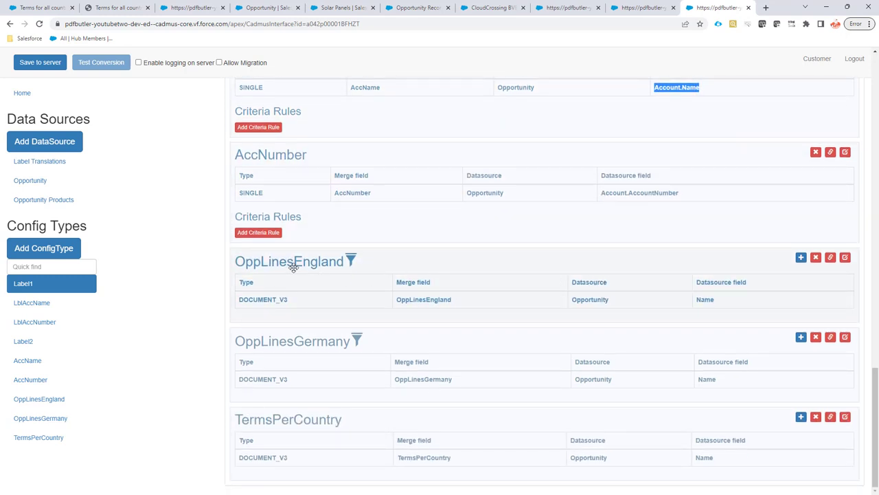
double_click(278, 299)
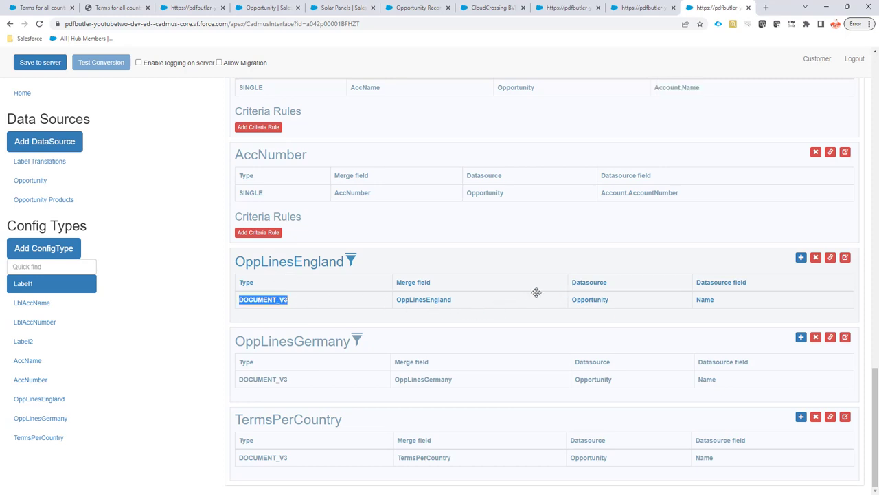
click(845, 257)
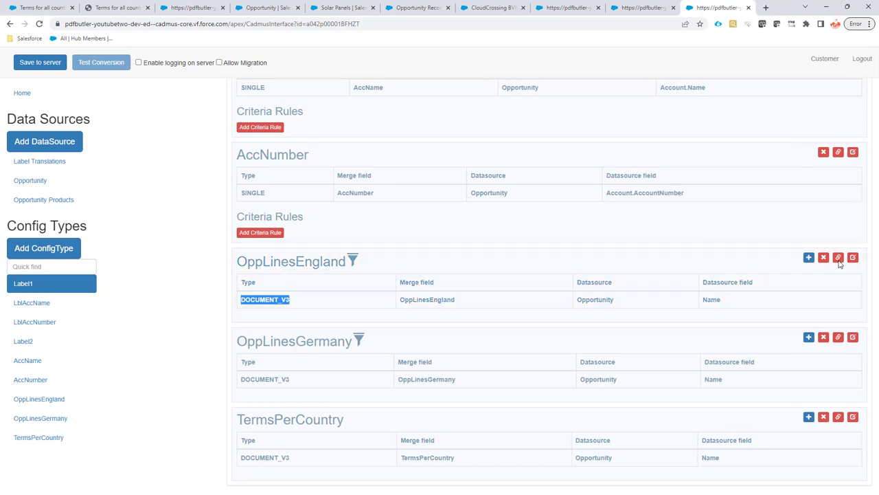
scroll(530, 241, down, 2)
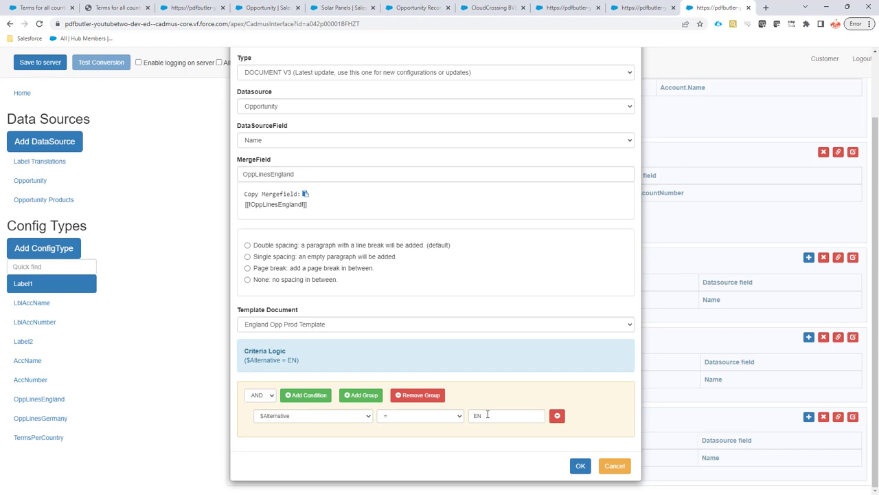
Close the OppLinesEngland settings without saving changes.
scroll(443, 319, up, 1)
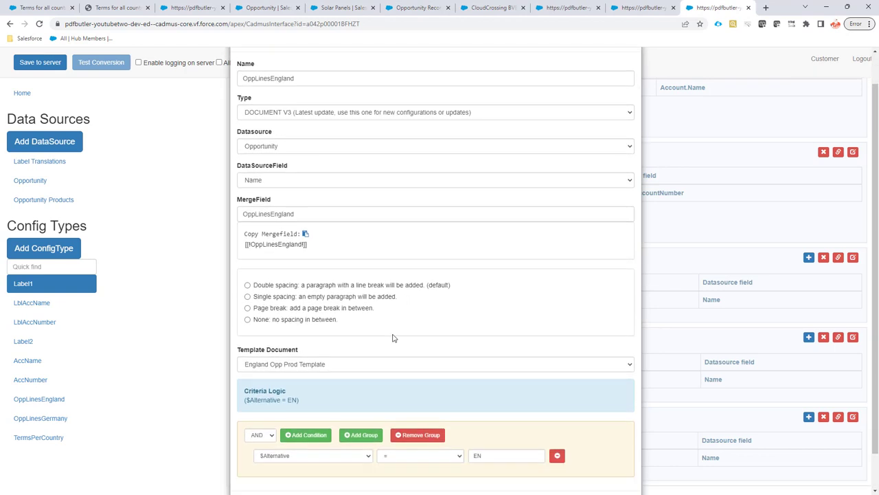
scroll(393, 337, down, 1)
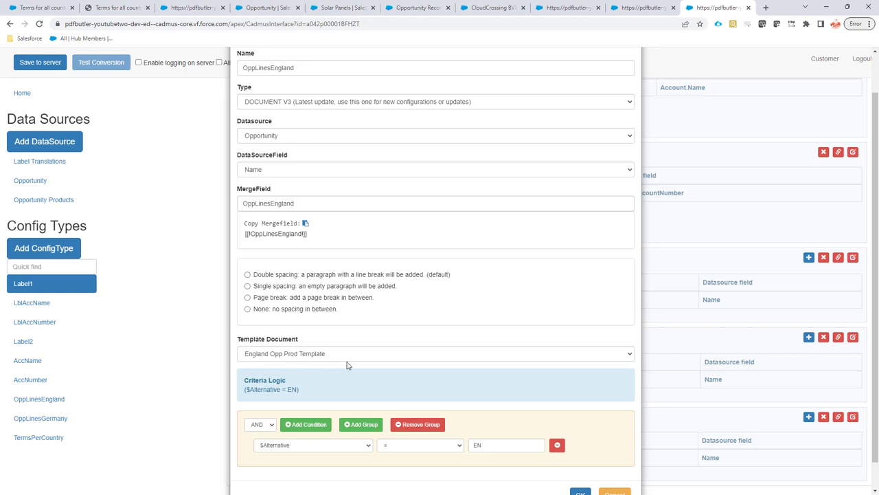
scroll(440, 383, down, 1)
click(613, 466)
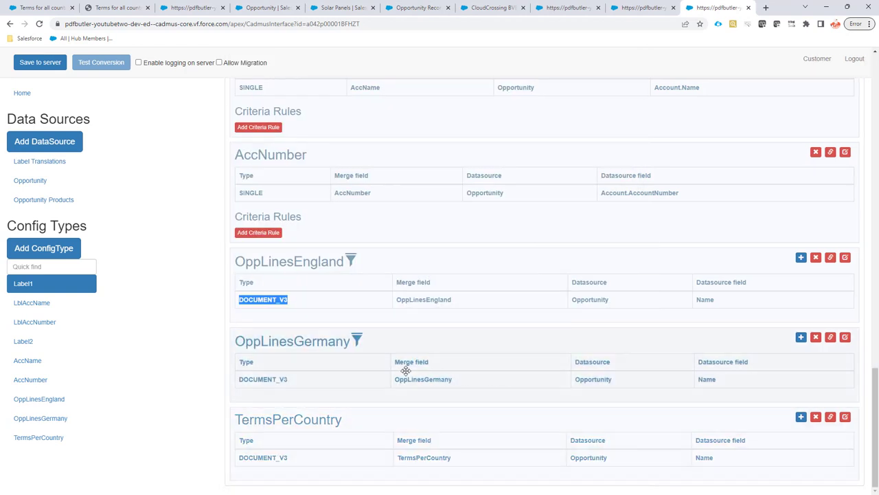
Confirm OppLinesGermany uses German Opp Prod Template with $Alternative = DE, then close it.
click(830, 338)
scroll(473, 309, down, 2)
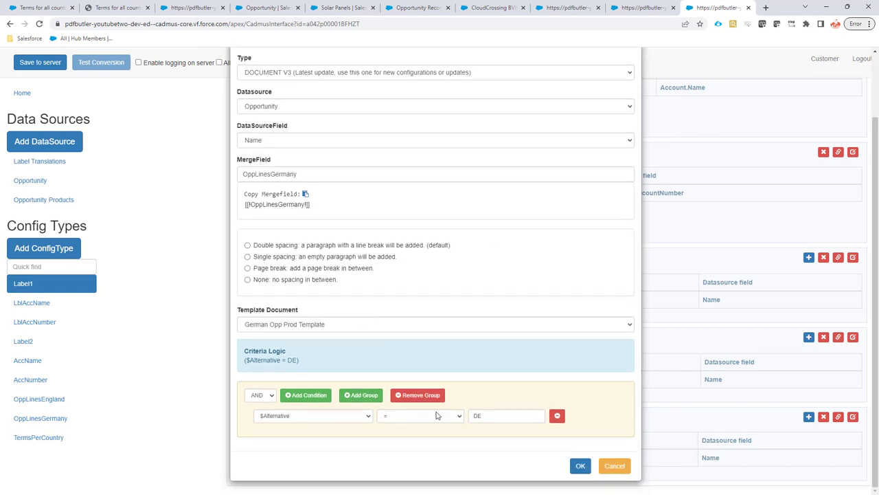
click(610, 466)
double_click(308, 419)
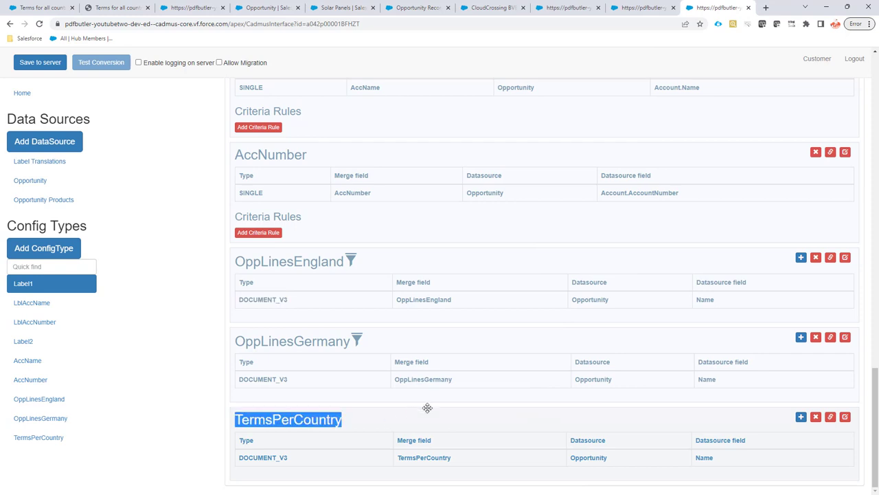
Keep 'Terms for all countries' as the TermsPerCountry template, then view the Opportunity Locale picklist.
click(845, 416)
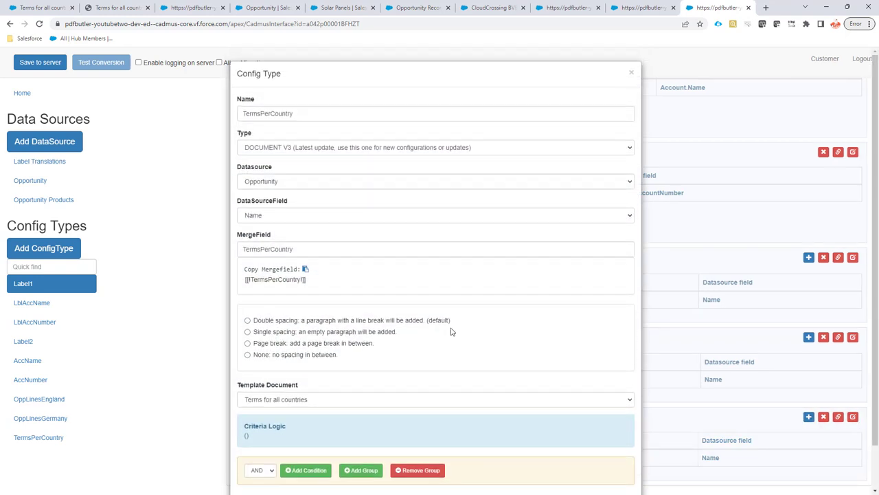
scroll(451, 332, down, 1)
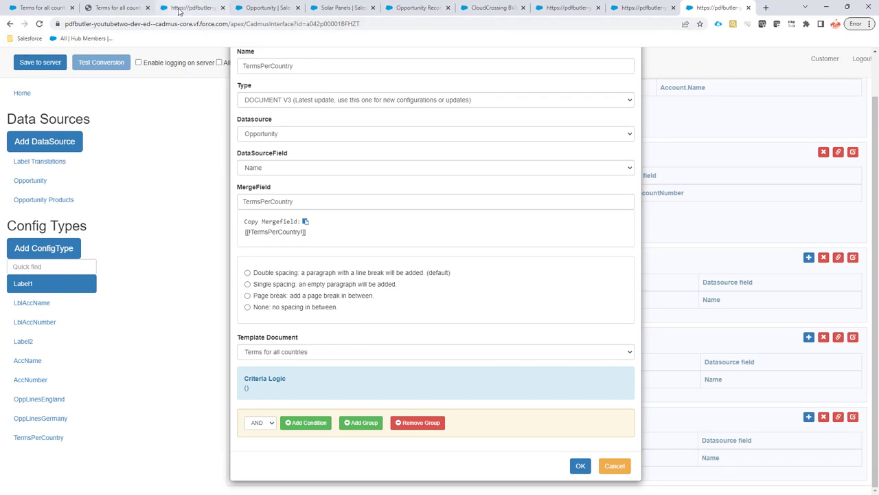
click(279, 353)
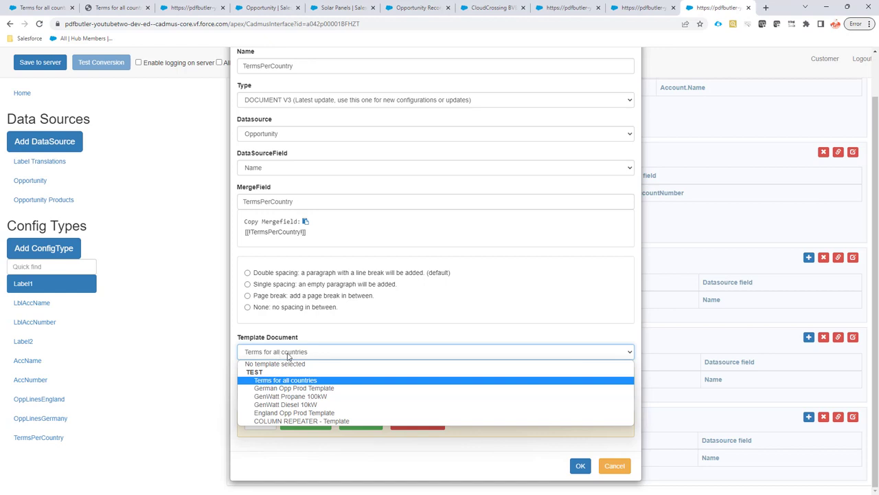
click(288, 354)
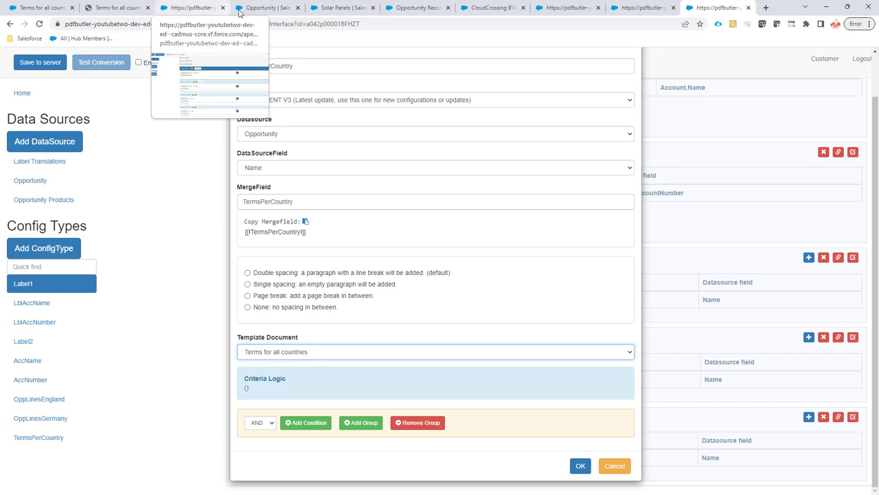
click(271, 8)
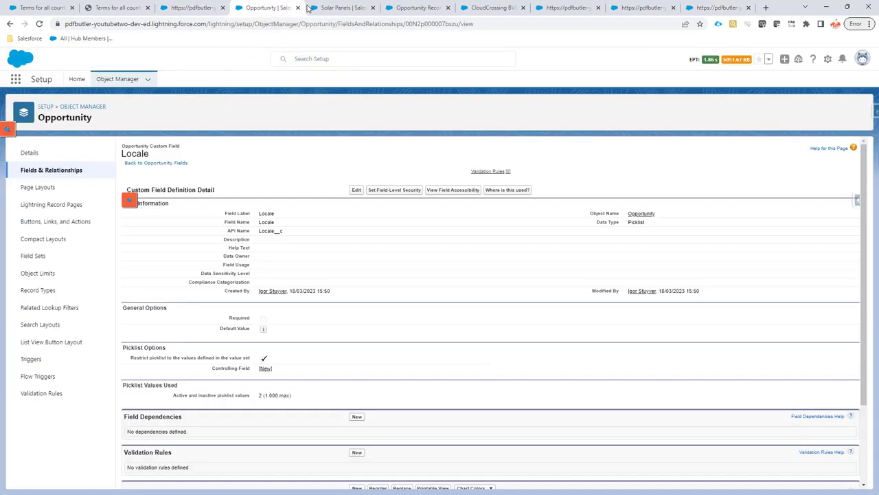
On the Solar Panels opportunity (Locale en), cancel an inline edit and preview 'Generic Quote document with labels'.
click(332, 7)
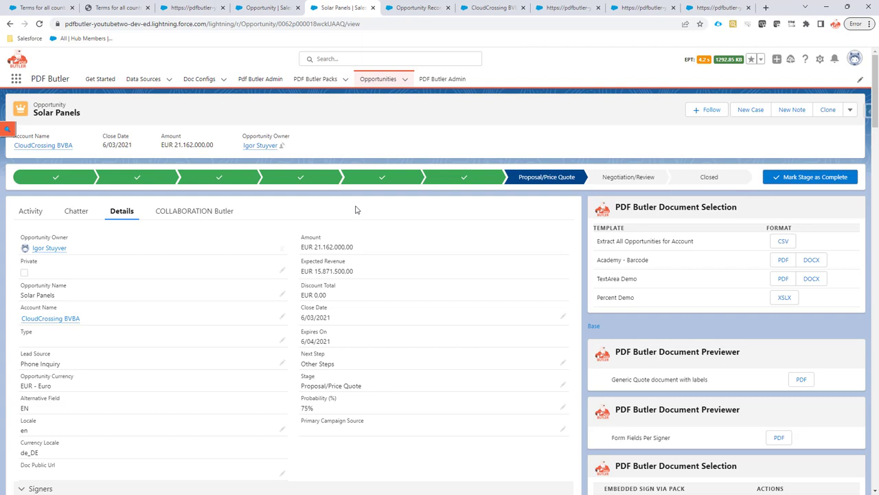
scroll(355, 204, down, 1)
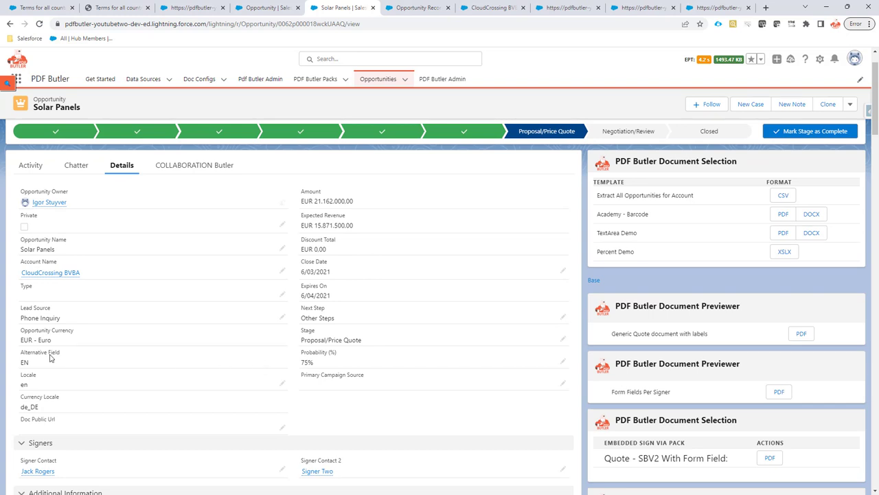
drag(29, 356, 64, 356)
double_click(33, 380)
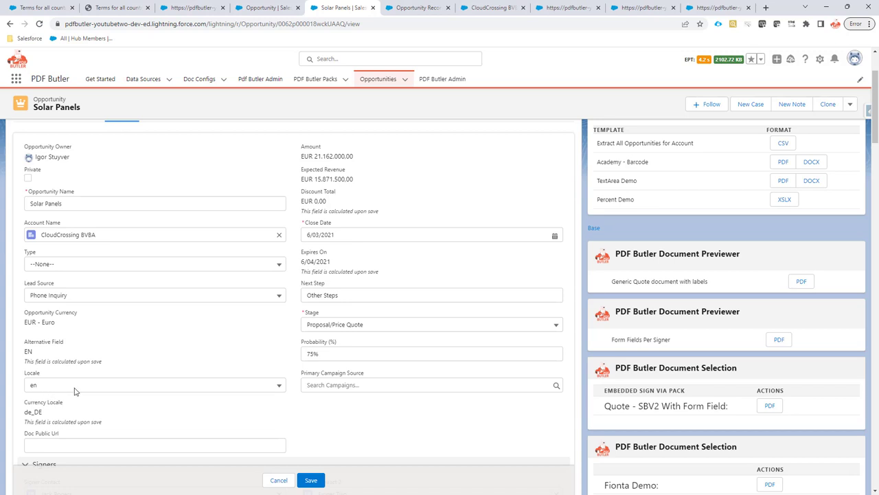
click(275, 480)
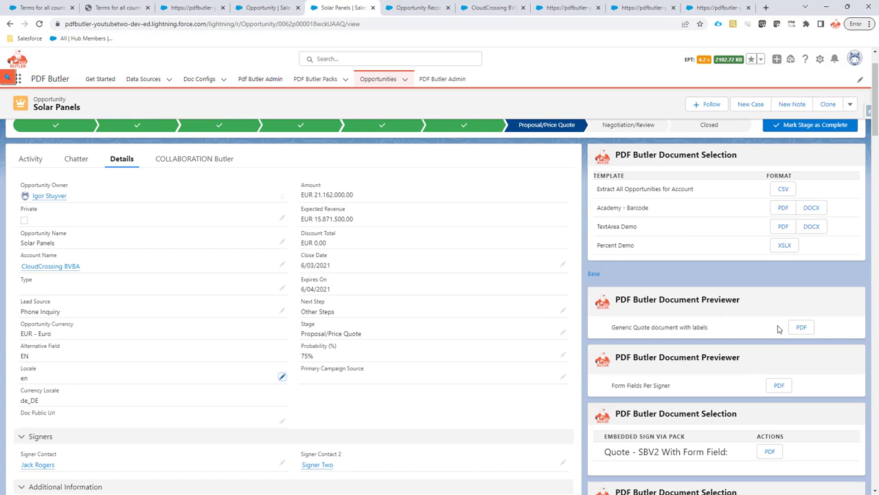
click(800, 328)
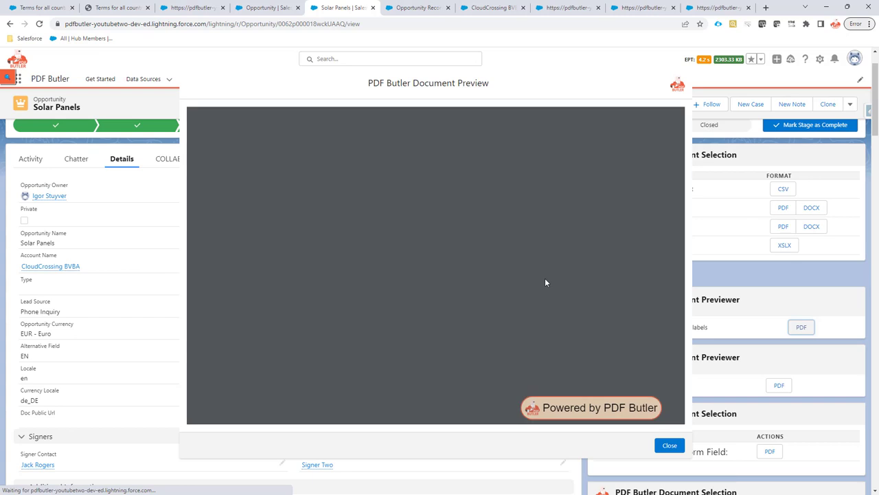
Highlight the header, THE ENGLISH ALTERNATIVE product table and THE ENGLISH TERMS, then close the preview.
drag(301, 155, 379, 152)
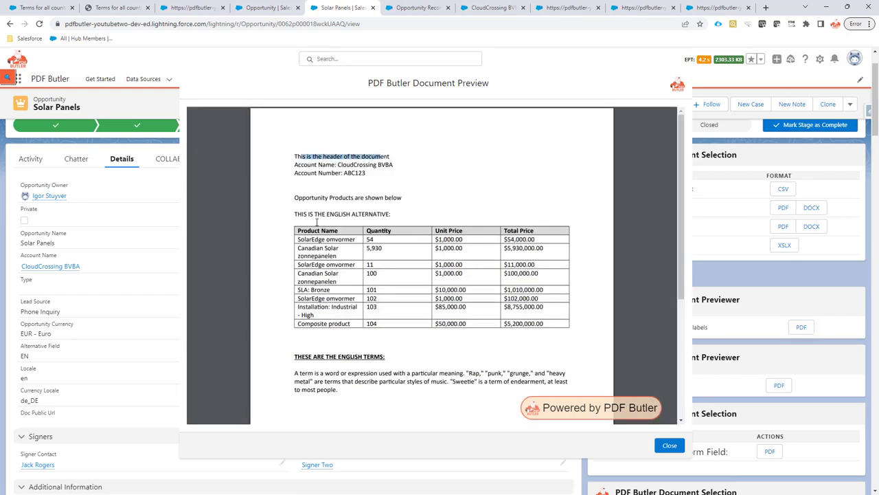
drag(299, 216, 539, 316)
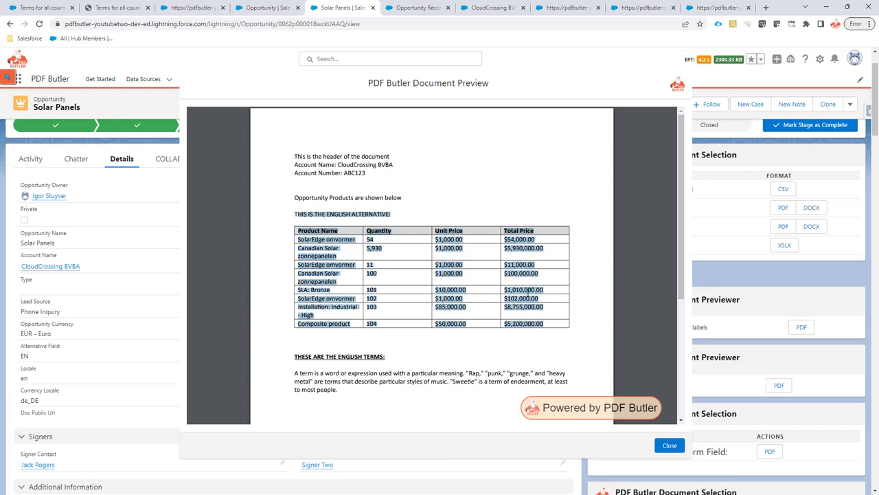
click(468, 286)
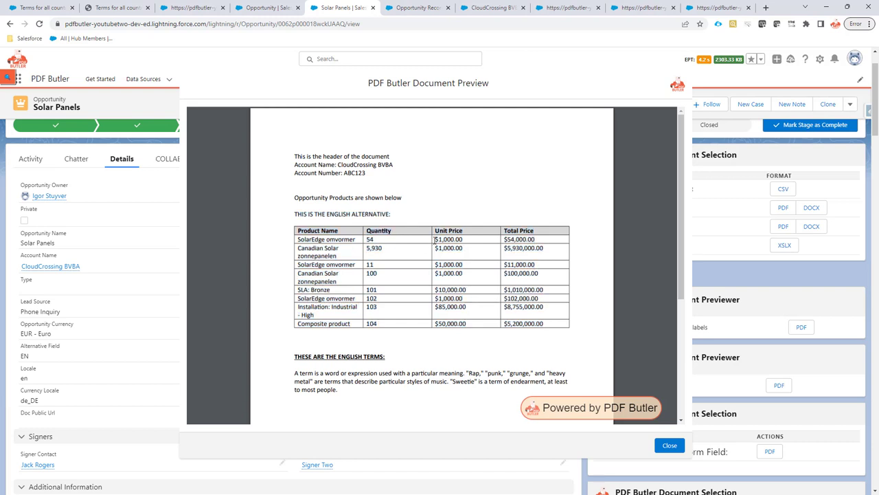
drag(447, 239, 463, 239)
scroll(456, 246, down, 3)
drag(294, 263, 338, 304)
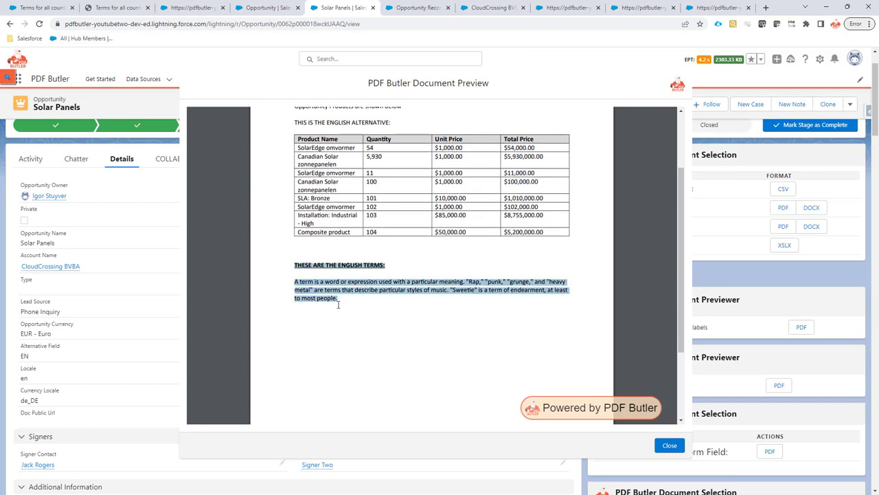
scroll(338, 302, up, 3)
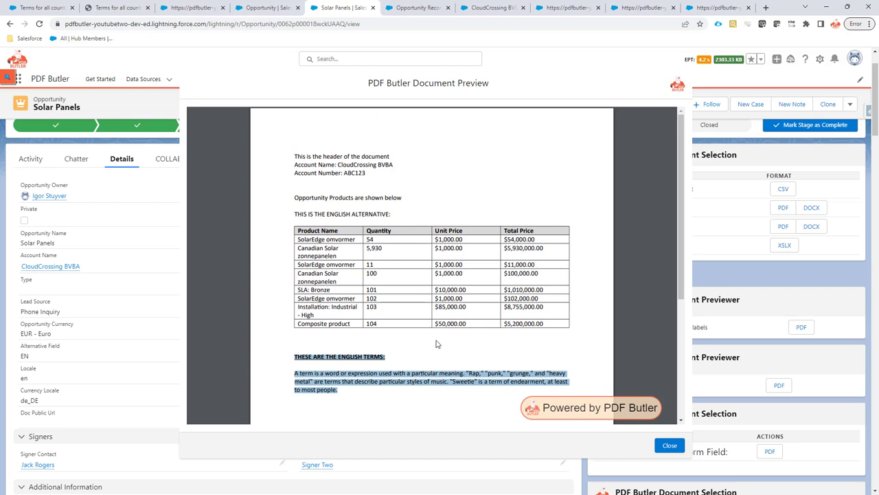
click(669, 446)
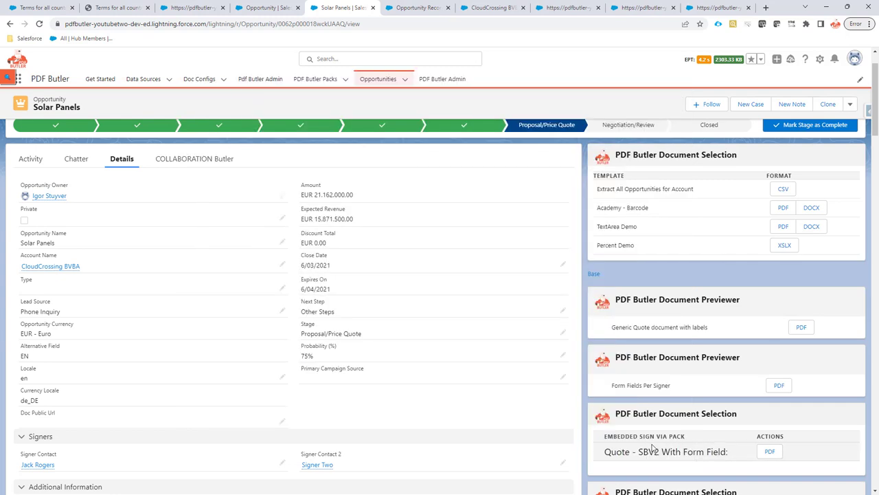
Change the Solar Panels opportunity's Locale to de_DE and save.
click(281, 376)
click(222, 391)
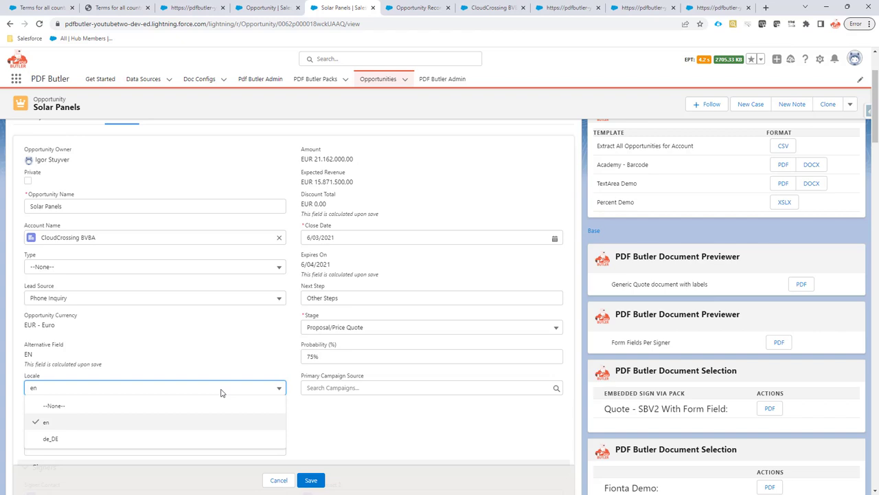
click(232, 439)
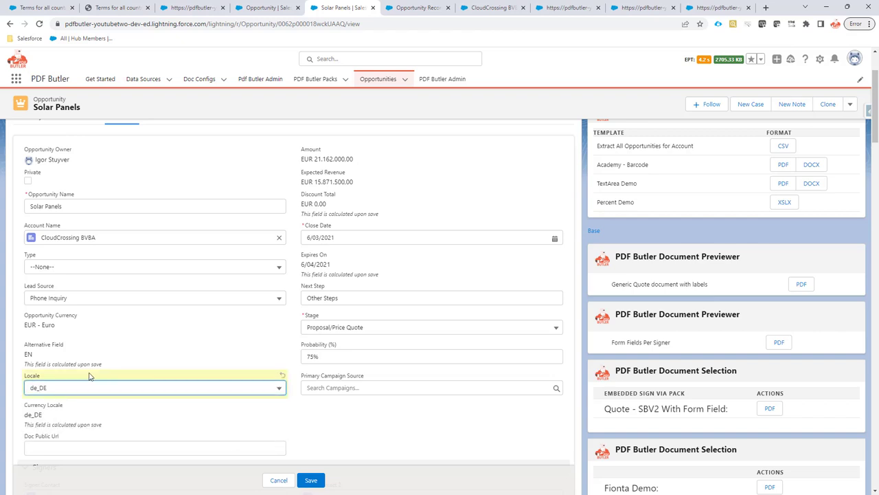
click(311, 479)
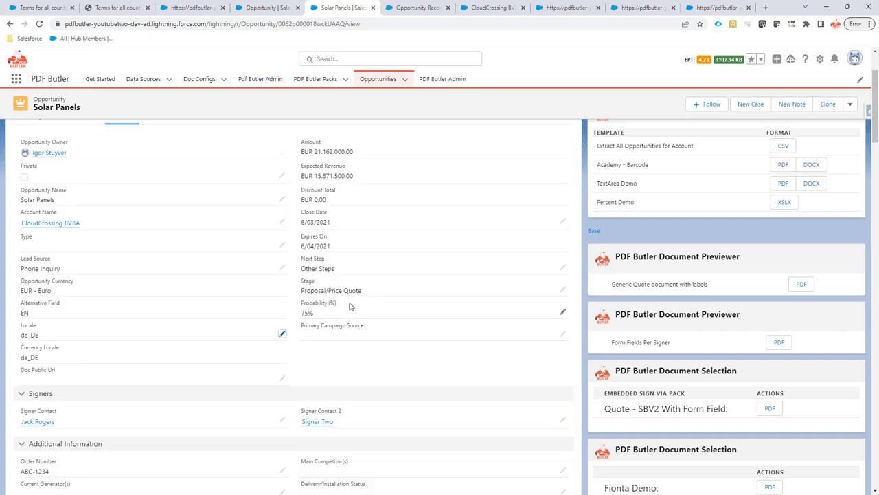
Change the CloudCrossing BVBA account's Account Site from EN to DE and save.
click(470, 8)
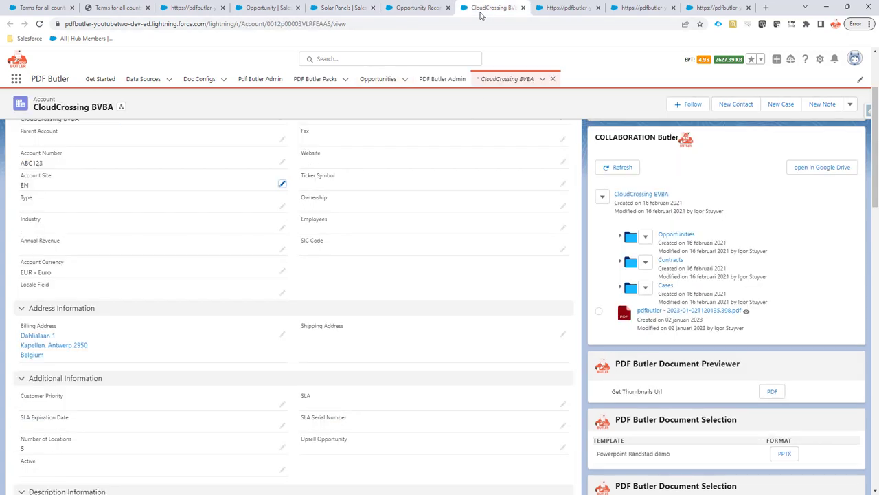
click(349, 8)
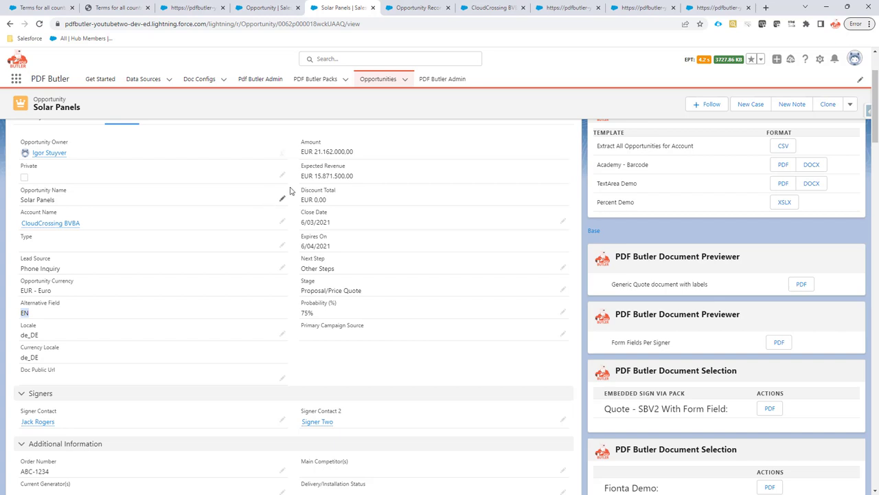
click(487, 8)
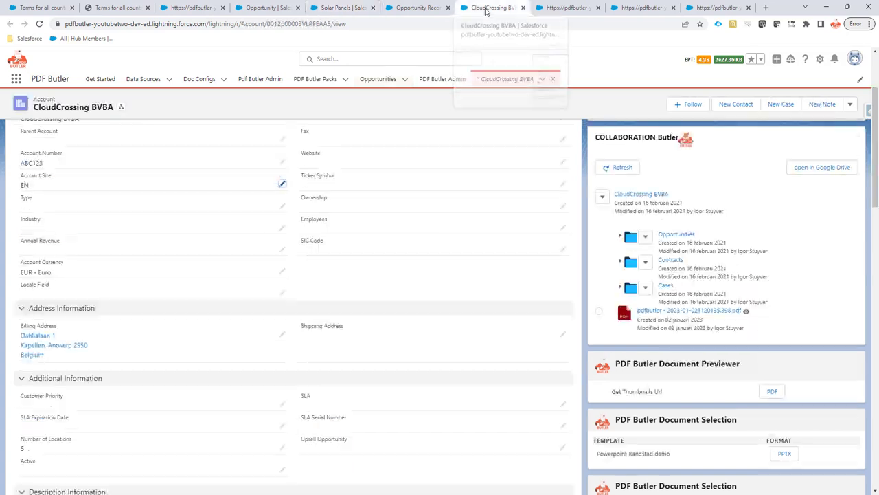
click(283, 187)
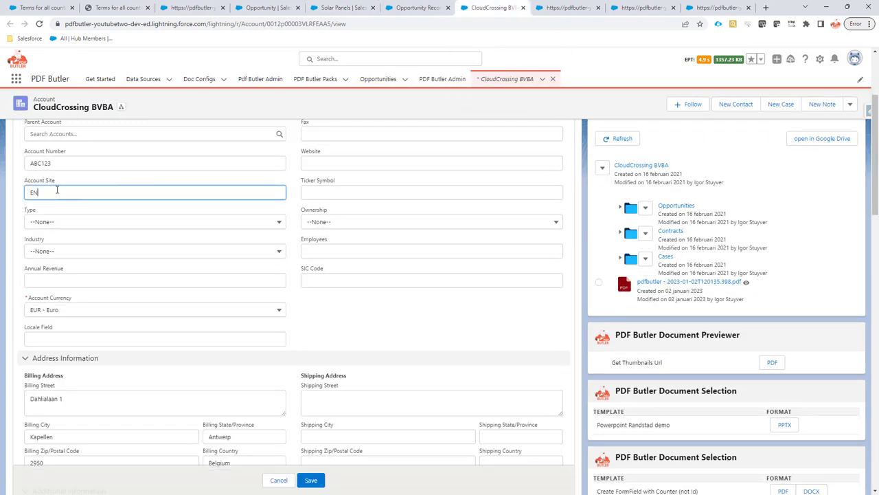
double_click(57, 191)
text(DE)
click(311, 479)
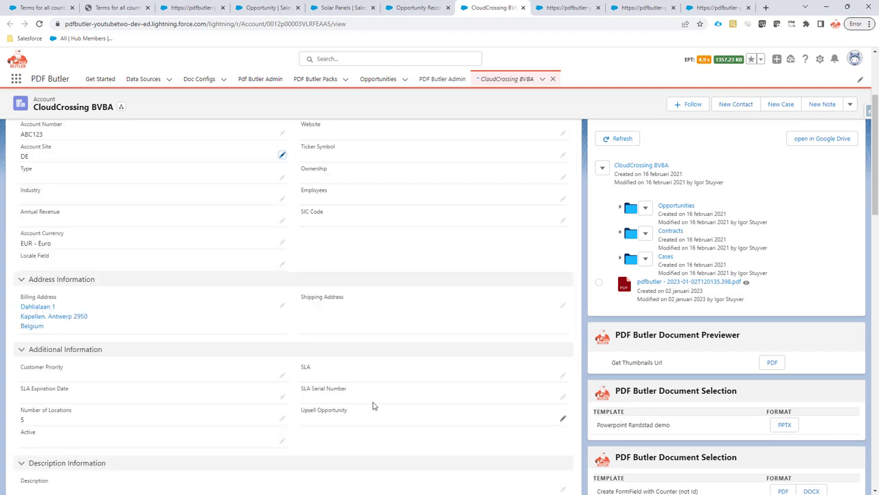
Reload the Solar Panels opportunity to show Alternative Field now reading DE.
click(344, 13)
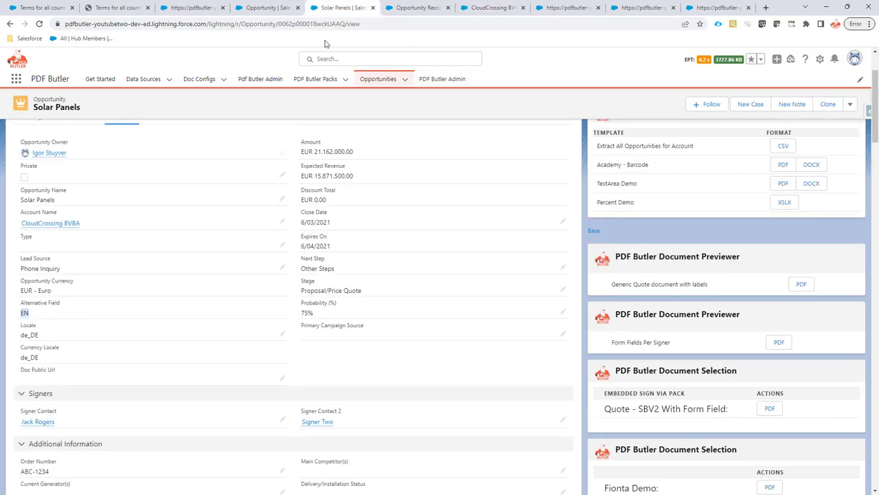
click(40, 23)
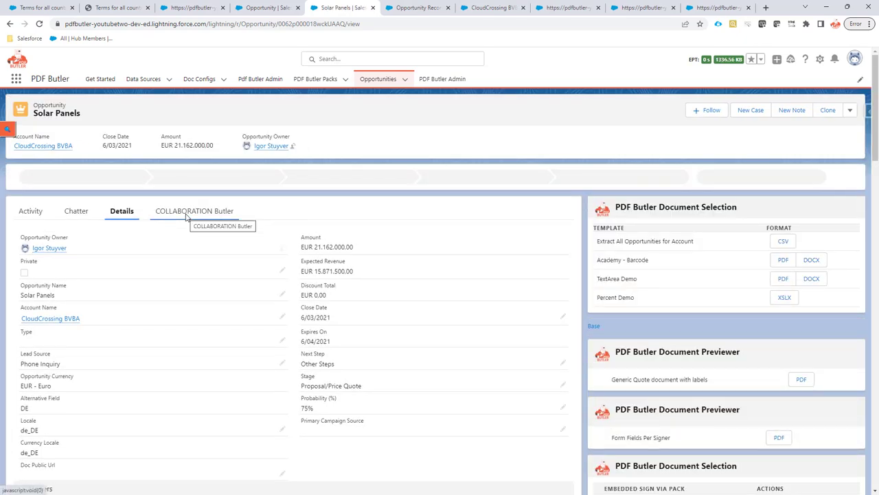
drag(21, 398, 46, 433)
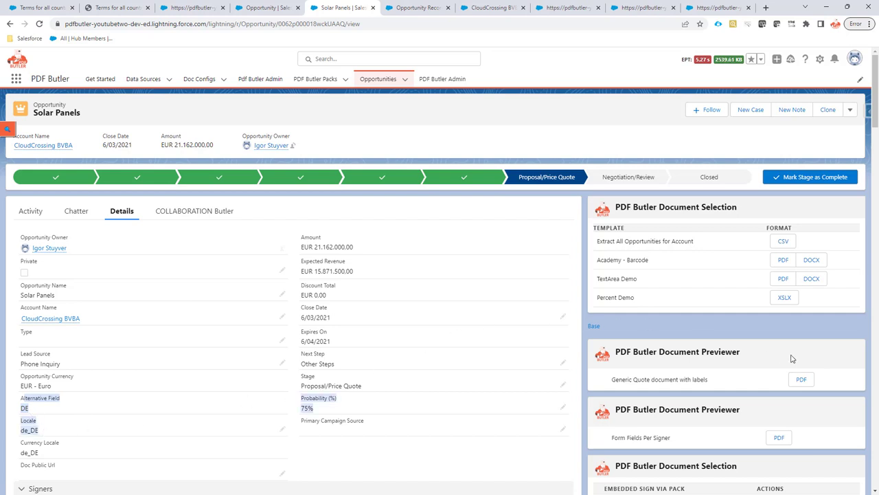
Preview the quote again and highlight the German header, product table and DIES SIND DIE DEUTSCHEN BEDINGUNGEN.
click(801, 382)
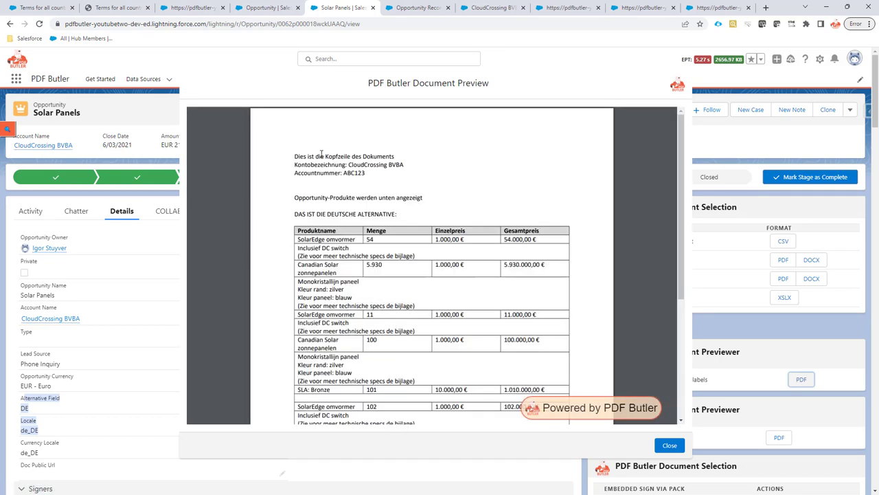
drag(293, 157, 396, 158)
mouse_move(302, 166)
mouse_down()
mouse_move(311, 168)
mouse_move(304, 173)
mouse_up()
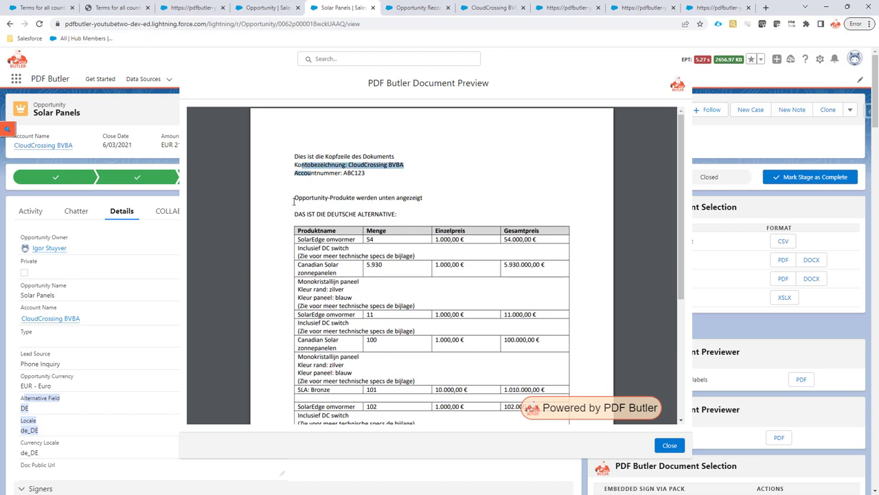
click(295, 200)
drag(300, 213, 355, 230)
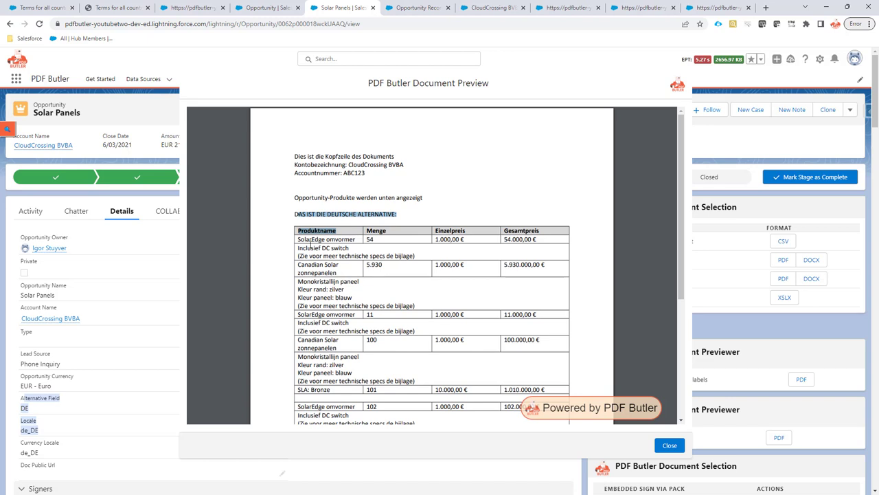
drag(311, 243, 339, 251)
drag(316, 280, 339, 294)
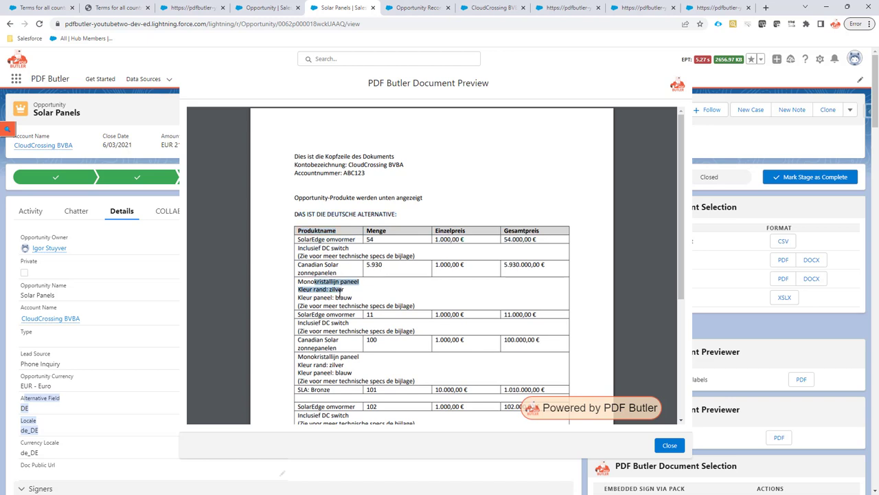
scroll(322, 298, down, 3)
drag(296, 307, 426, 338)
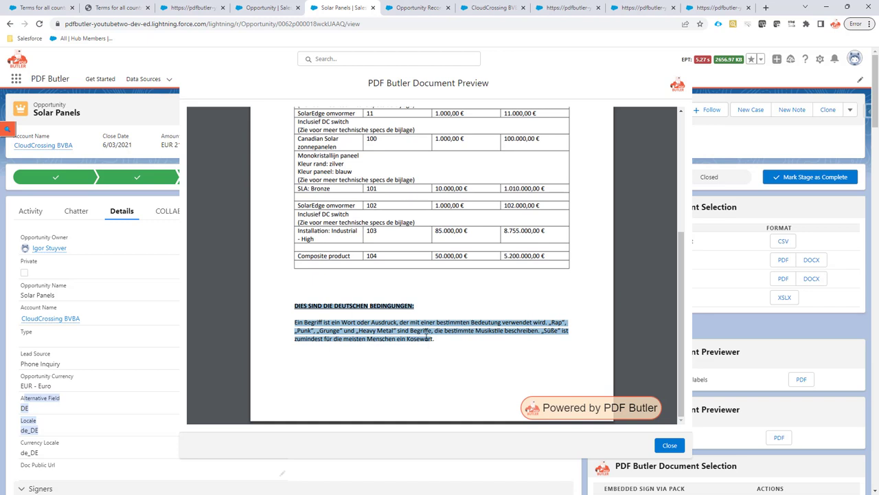